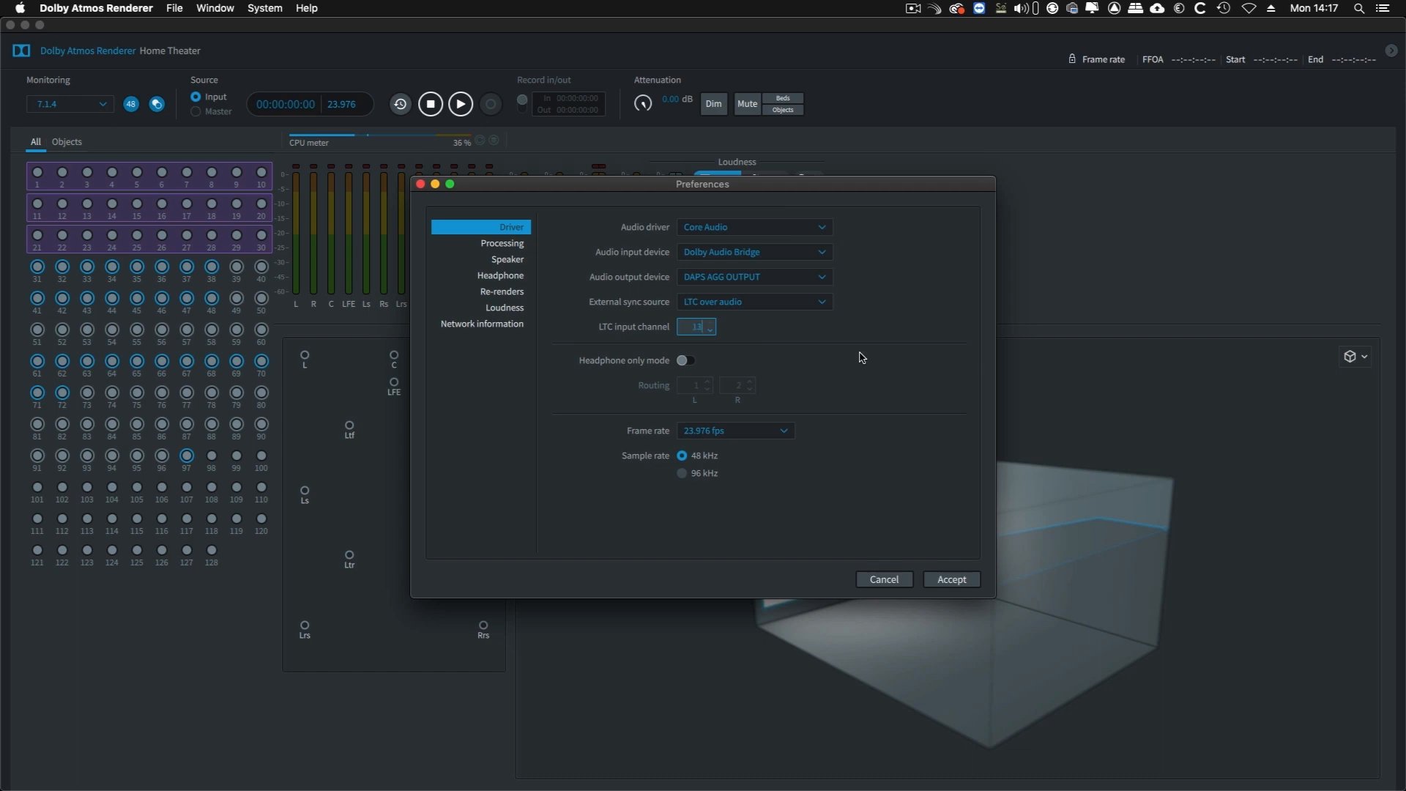
Finish the LTC input channel entry and set the frame rate to 23.976 fps in the driver preferences
{"action": "left_click", "coordinate": [860, 352]}
{"action": "left_click", "coordinate": [786, 433]}
{"action": "left_click", "coordinate": [786, 433]}
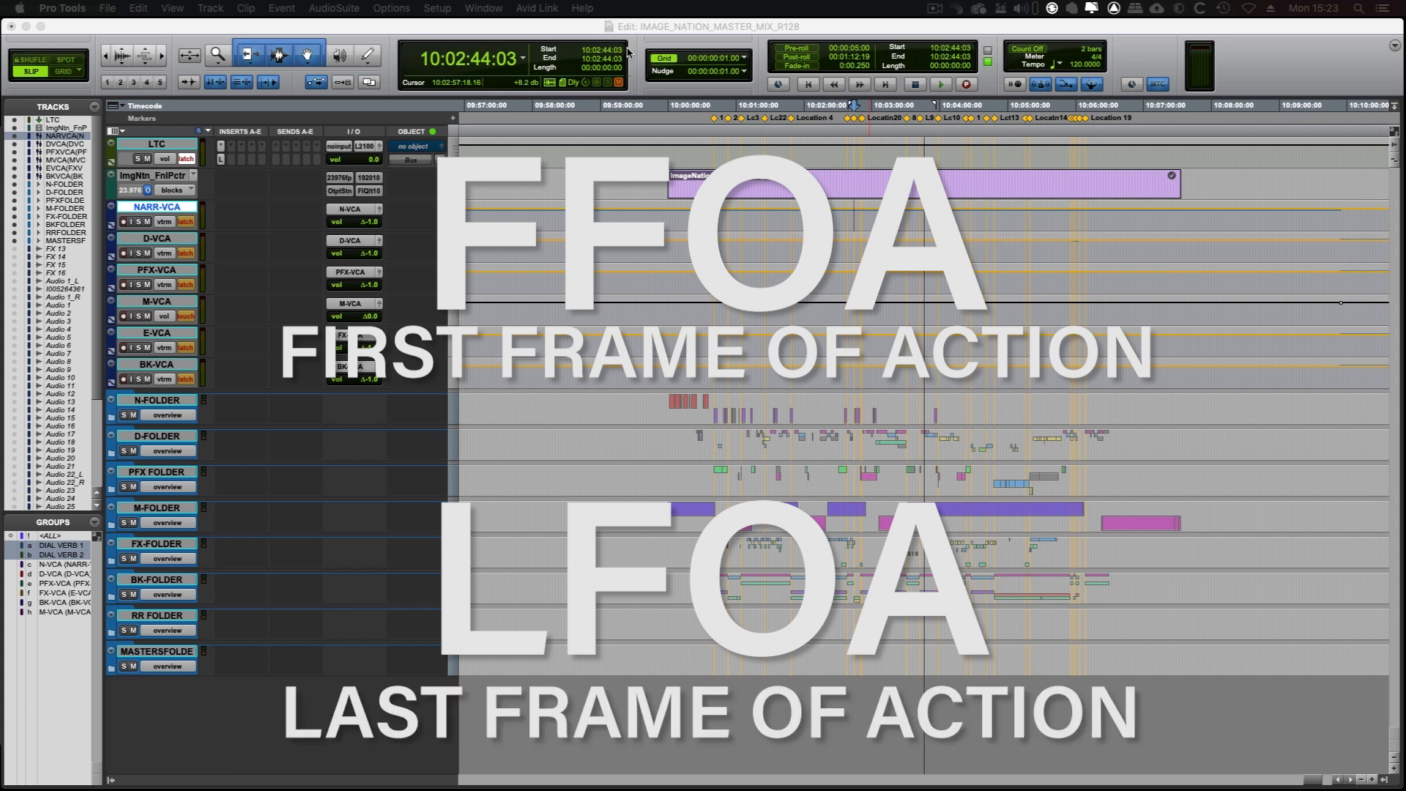
Switch to the Dolby Atmos Conversion Tool and load SEE IT NOW ATMOS V1.atmos into a new conversion
{"action": "left_click", "coordinate": [668, 27]}
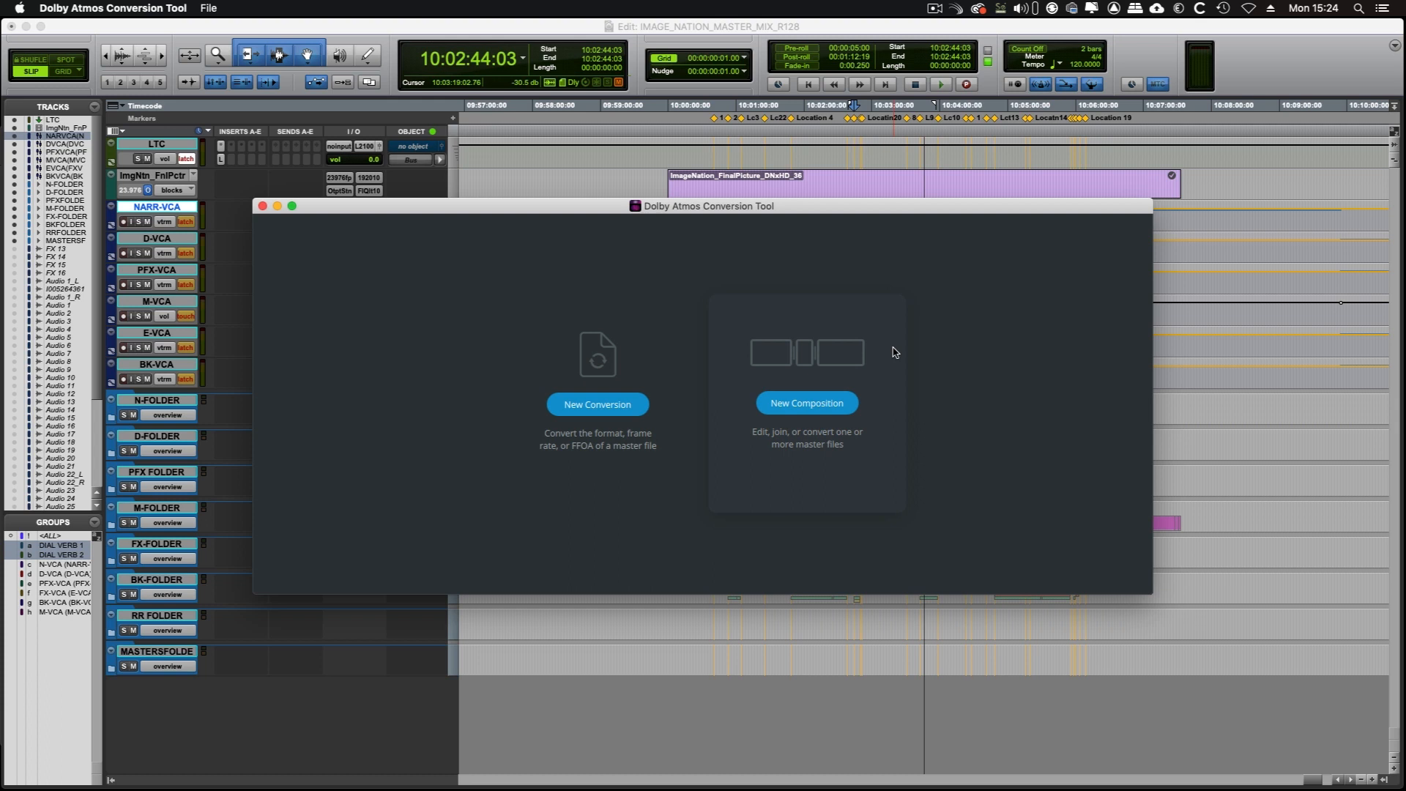
{"action": "left_click", "coordinate": [600, 405]}
{"action": "left_click", "coordinate": [650, 272]}
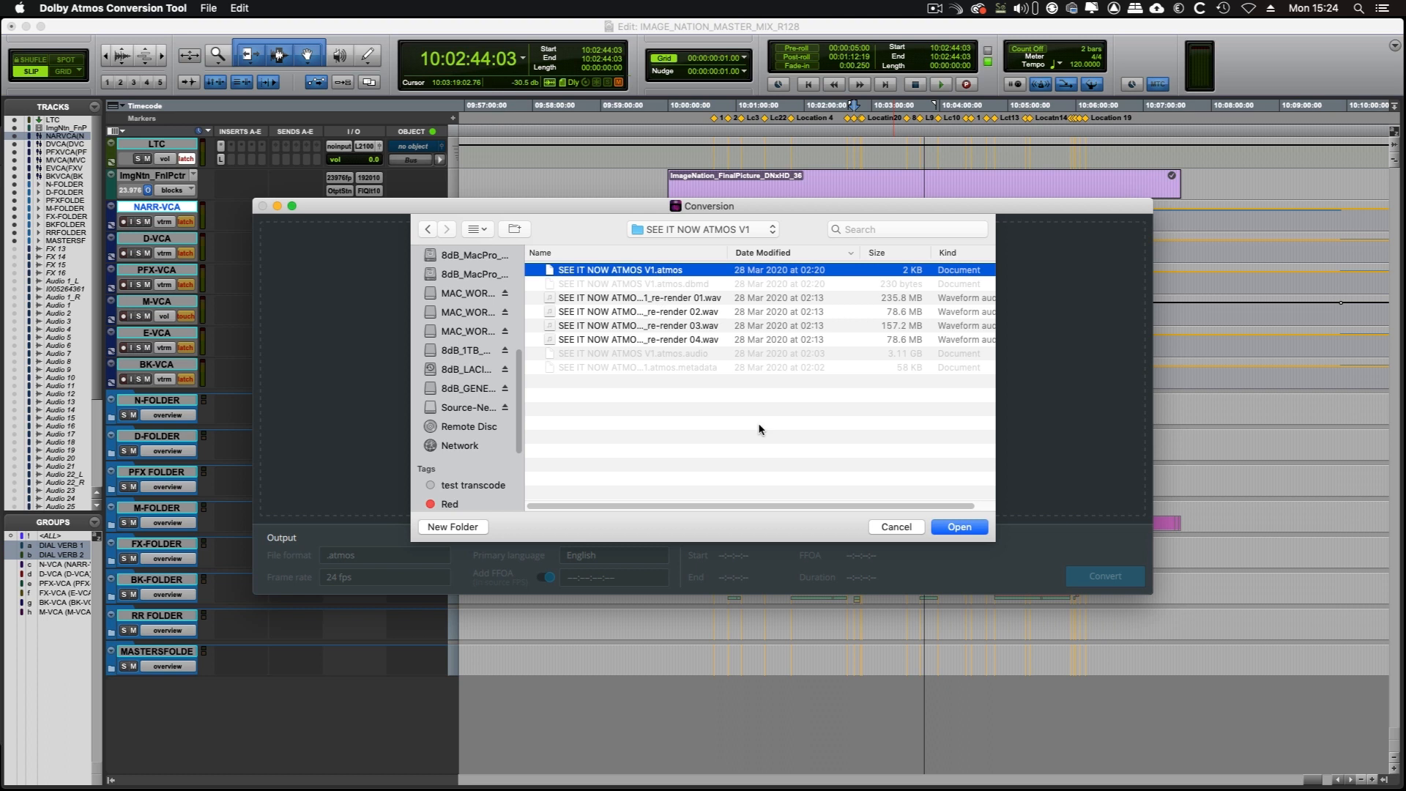
{"action": "left_click", "coordinate": [959, 527]}
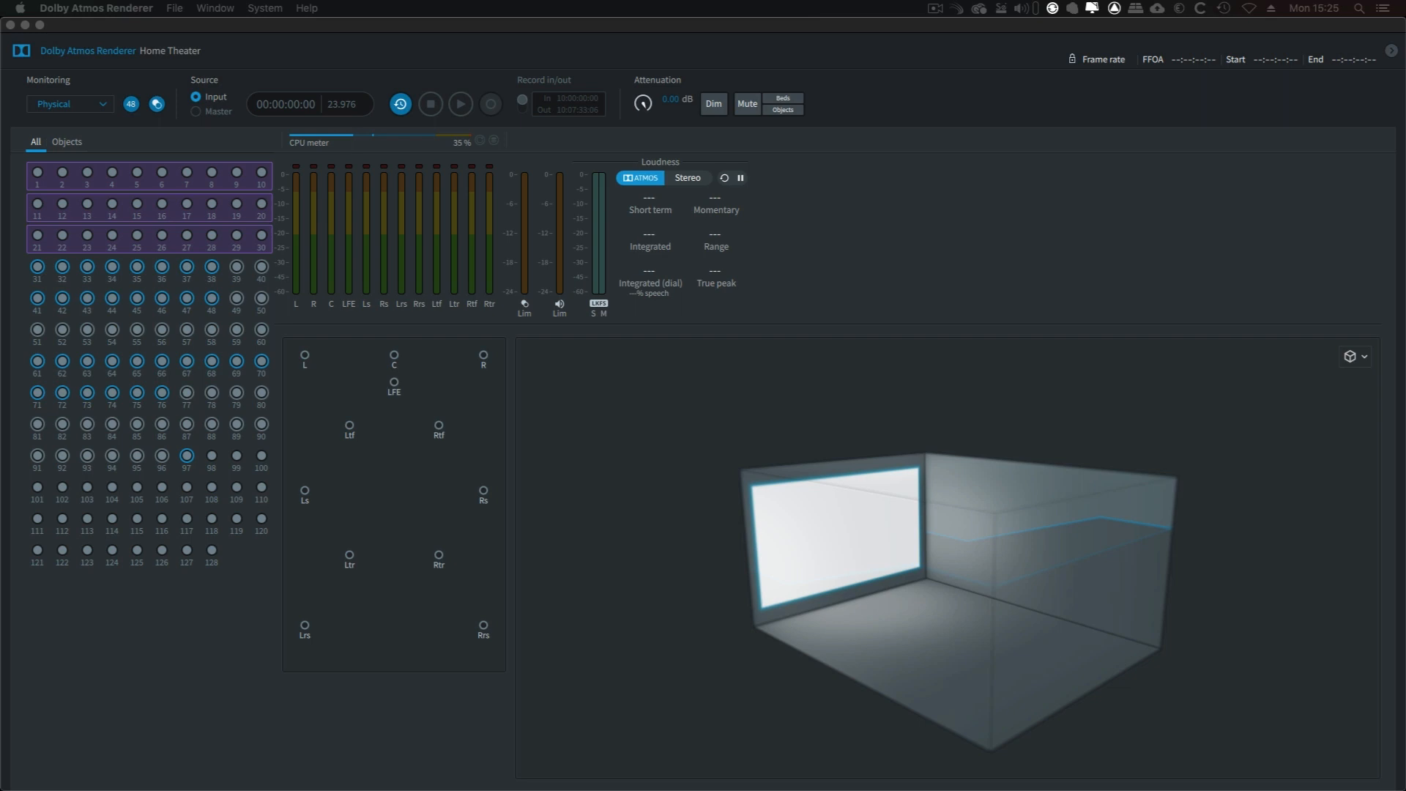
Review the input assignments and their groups in the Dolby Atmos Renderer's input configuration
{"action": "key", "text": "super+i"}
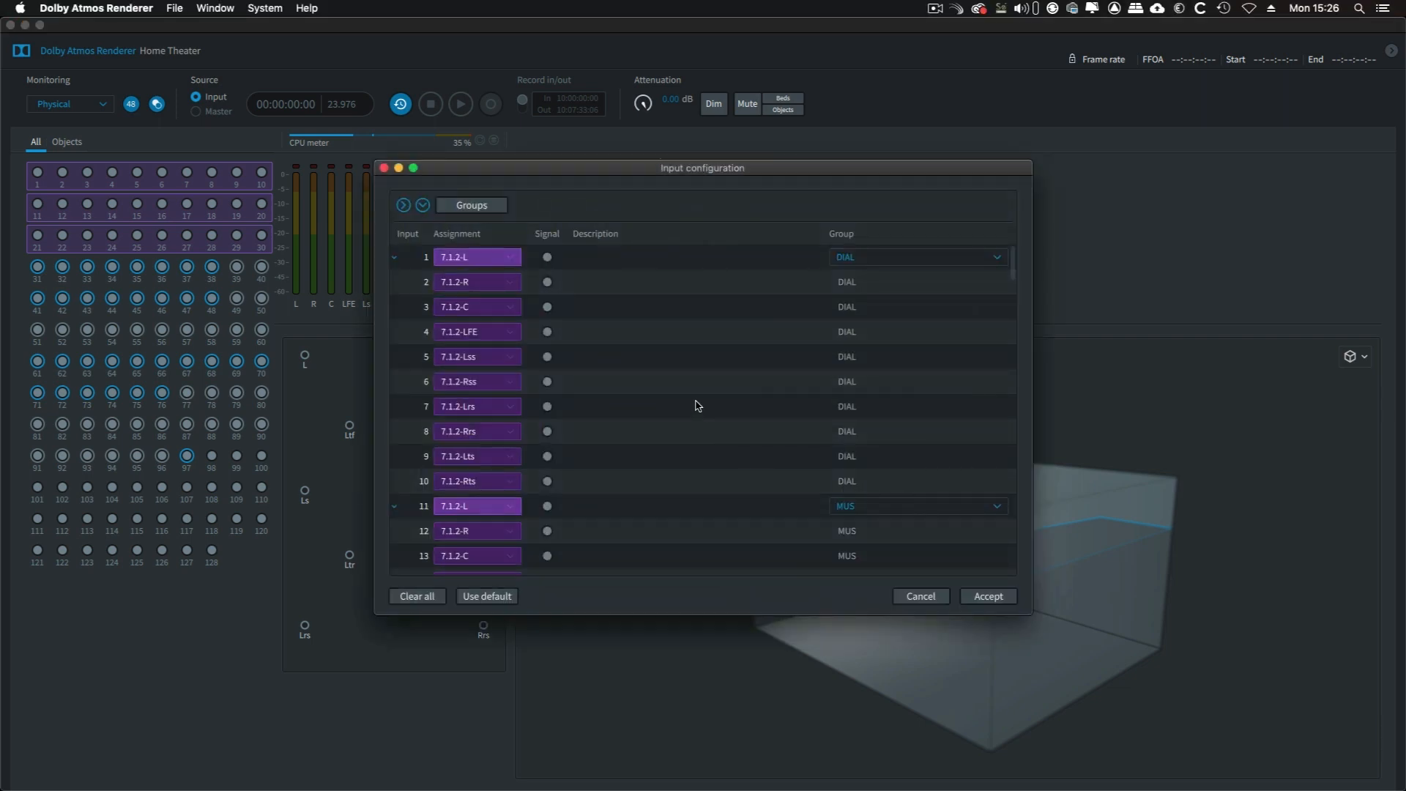
{"action": "scroll", "coordinate": [697, 402], "scroll_direction": "down", "scroll_amount": 1}
{"action": "scroll", "coordinate": [697, 407], "scroll_direction": "down", "scroll_amount": 20}
{"action": "scroll", "coordinate": [703, 408], "scroll_direction": "down", "scroll_amount": 20}
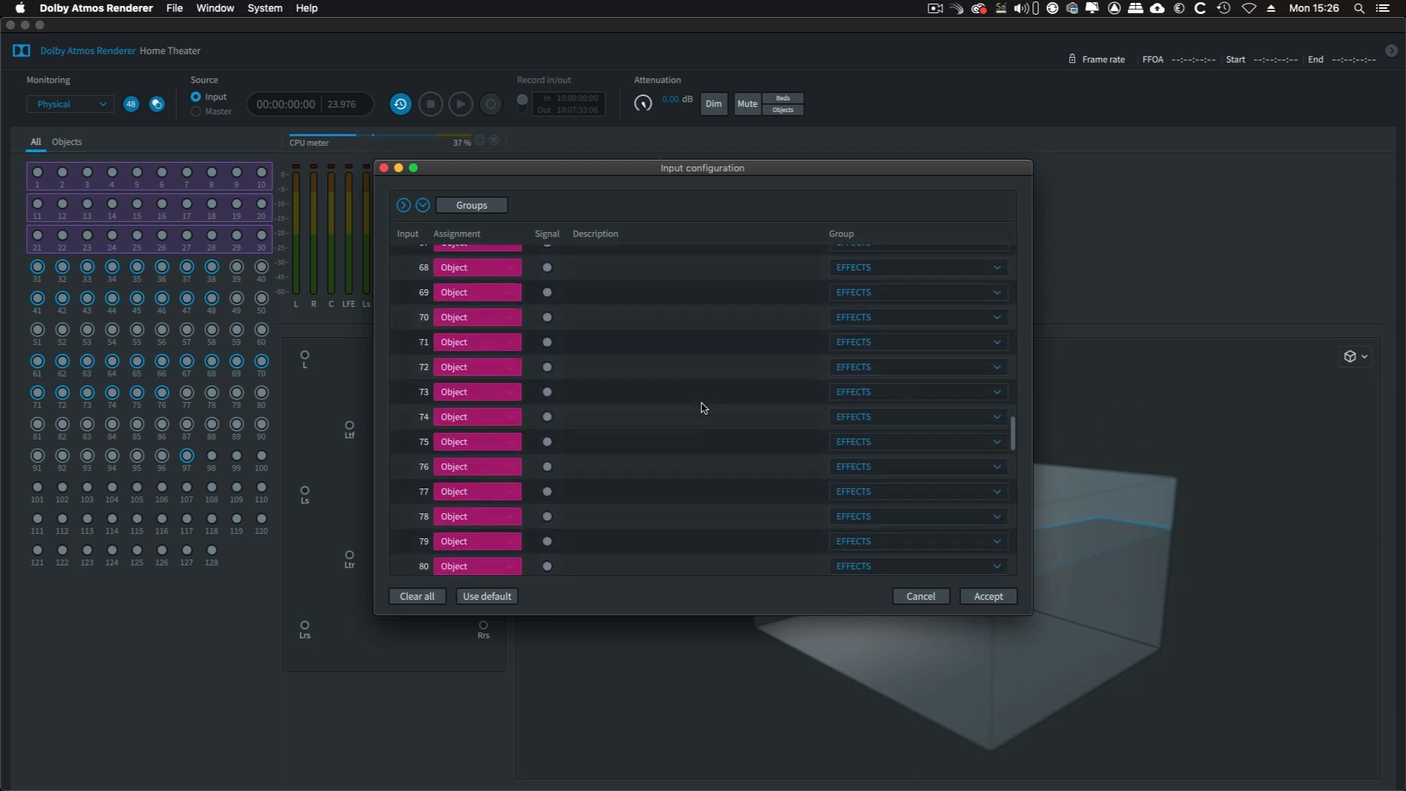
{"action": "key", "text": "Escape"}
Start a new master file and name it IMAGE NATION ATMOS MASTER
{"action": "left_click", "coordinate": [177, 9]}
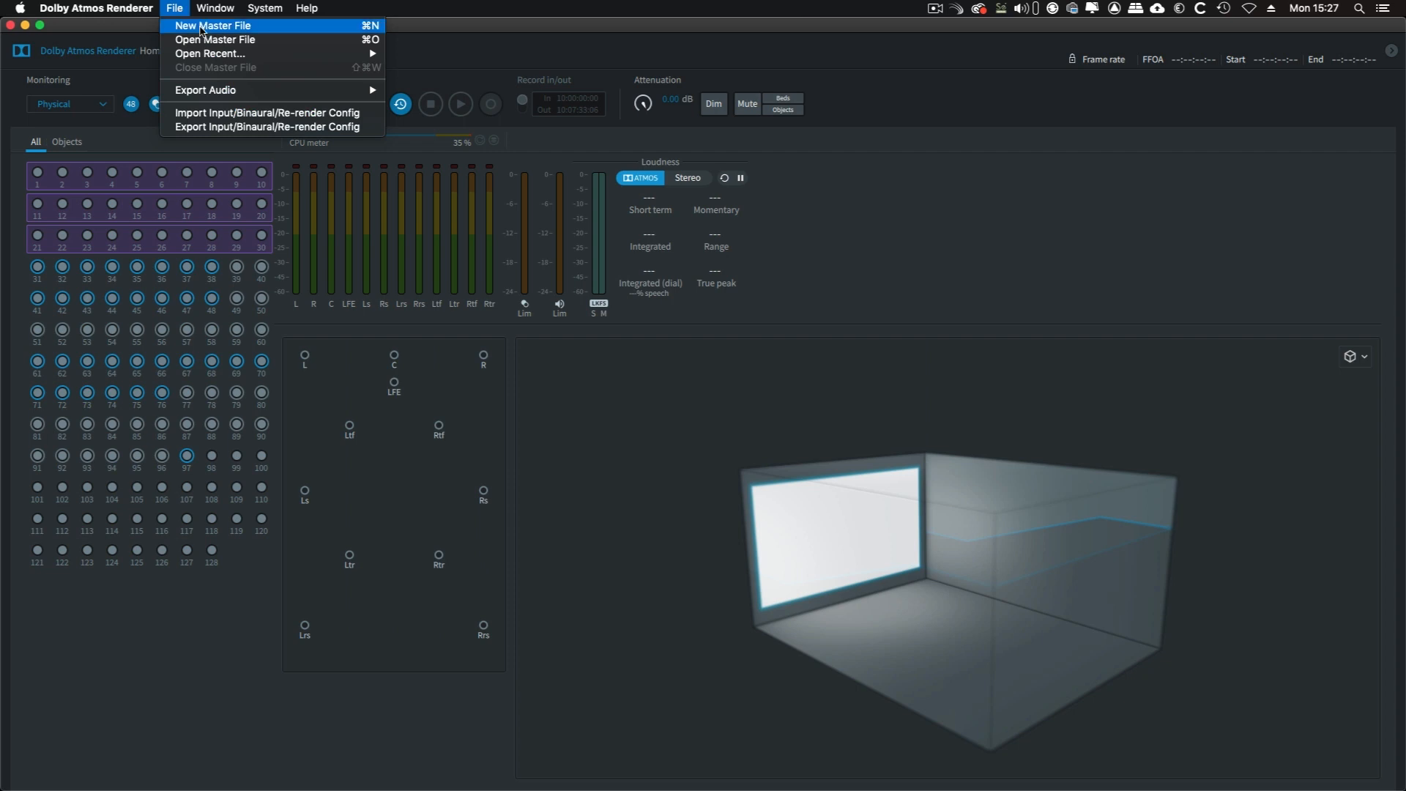
{"action": "left_click", "coordinate": [202, 28]}
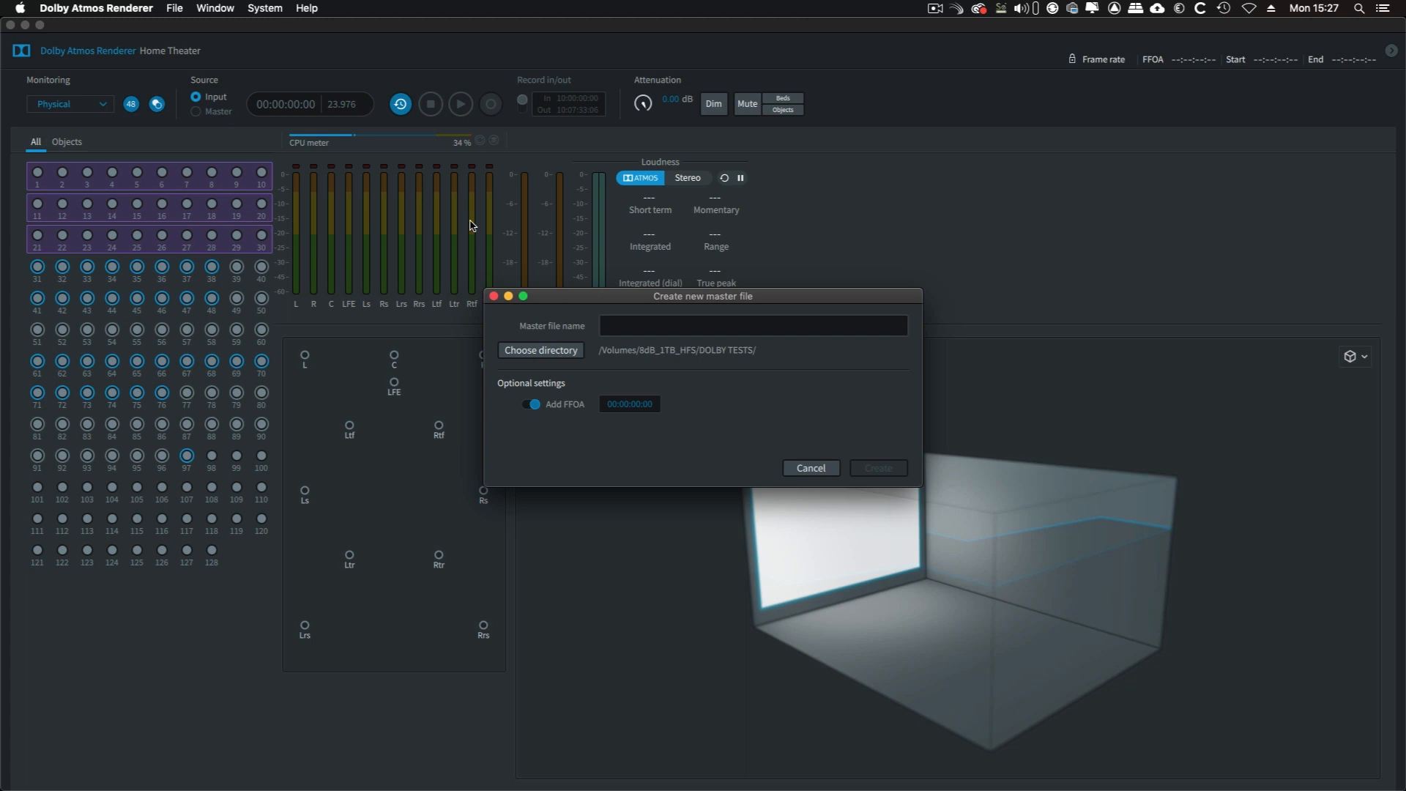
{"action": "left_click", "coordinate": [599, 325]}
{"action": "type", "text": "IMAGE "}
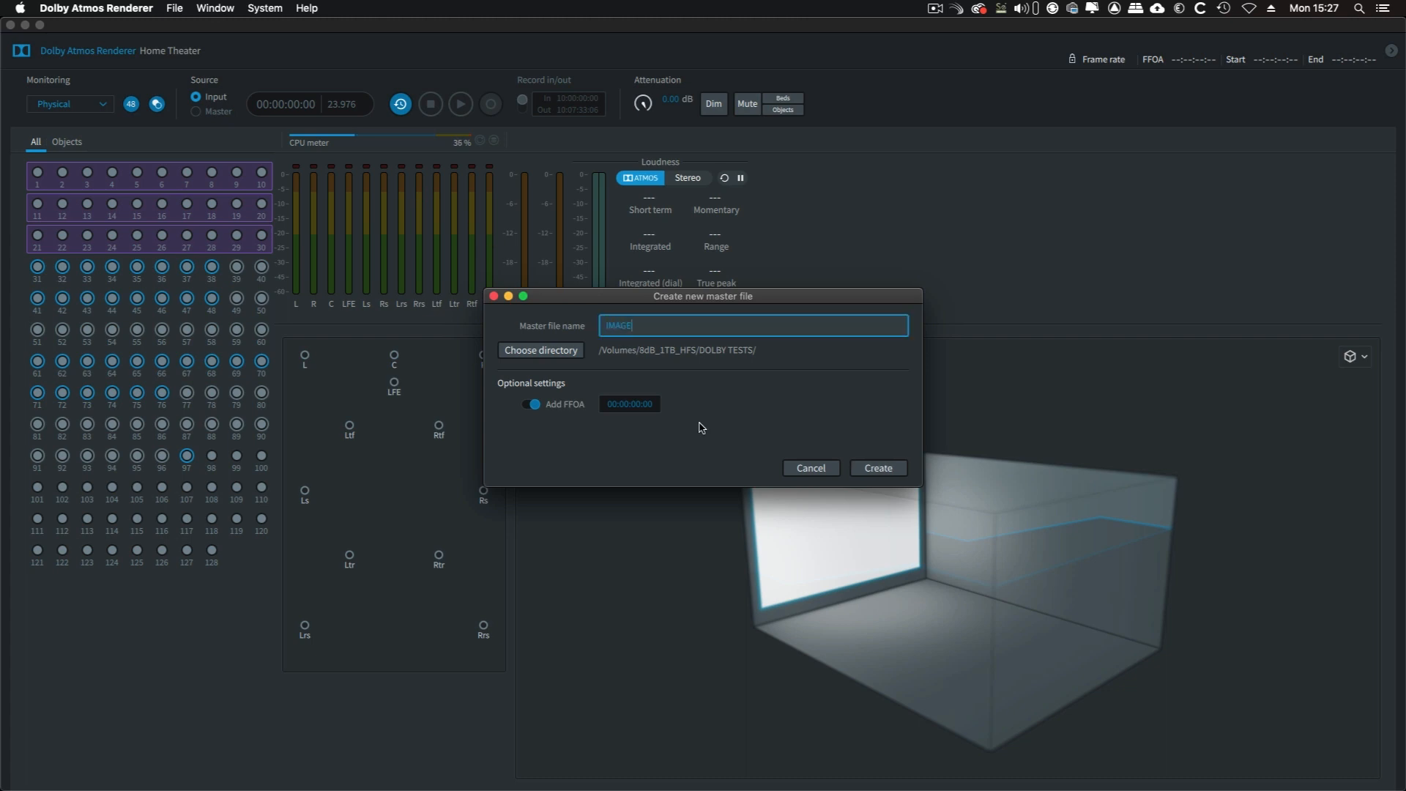
{"action": "type", "text": "NATION ATMOS MASTER"}
Set the master file's FFOA to 10:00:00:00 and create it in the DOLBY TESTS directory
{"action": "left_click", "coordinate": [615, 409]}
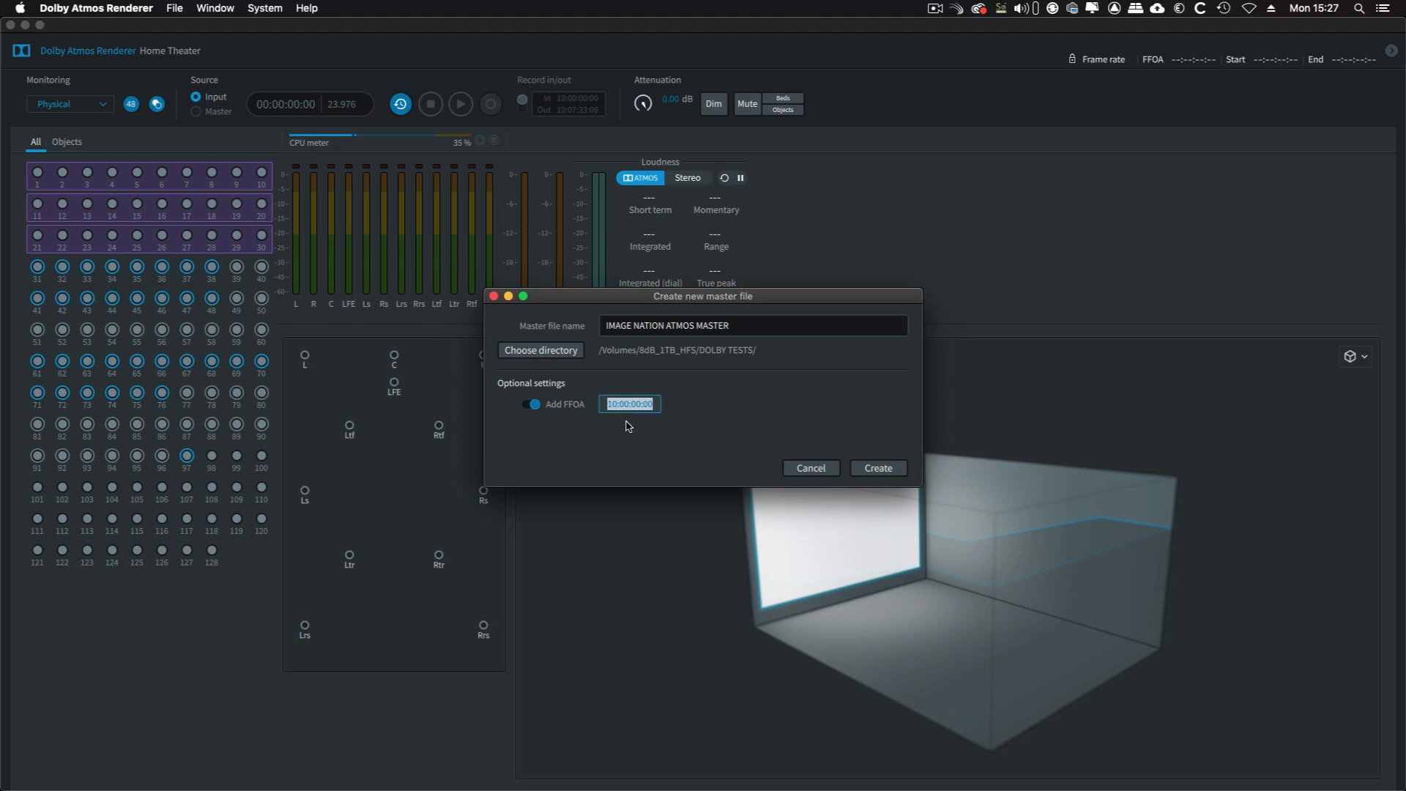
{"action": "left_click", "coordinate": [625, 421]}
{"action": "left_click", "coordinate": [555, 353]}
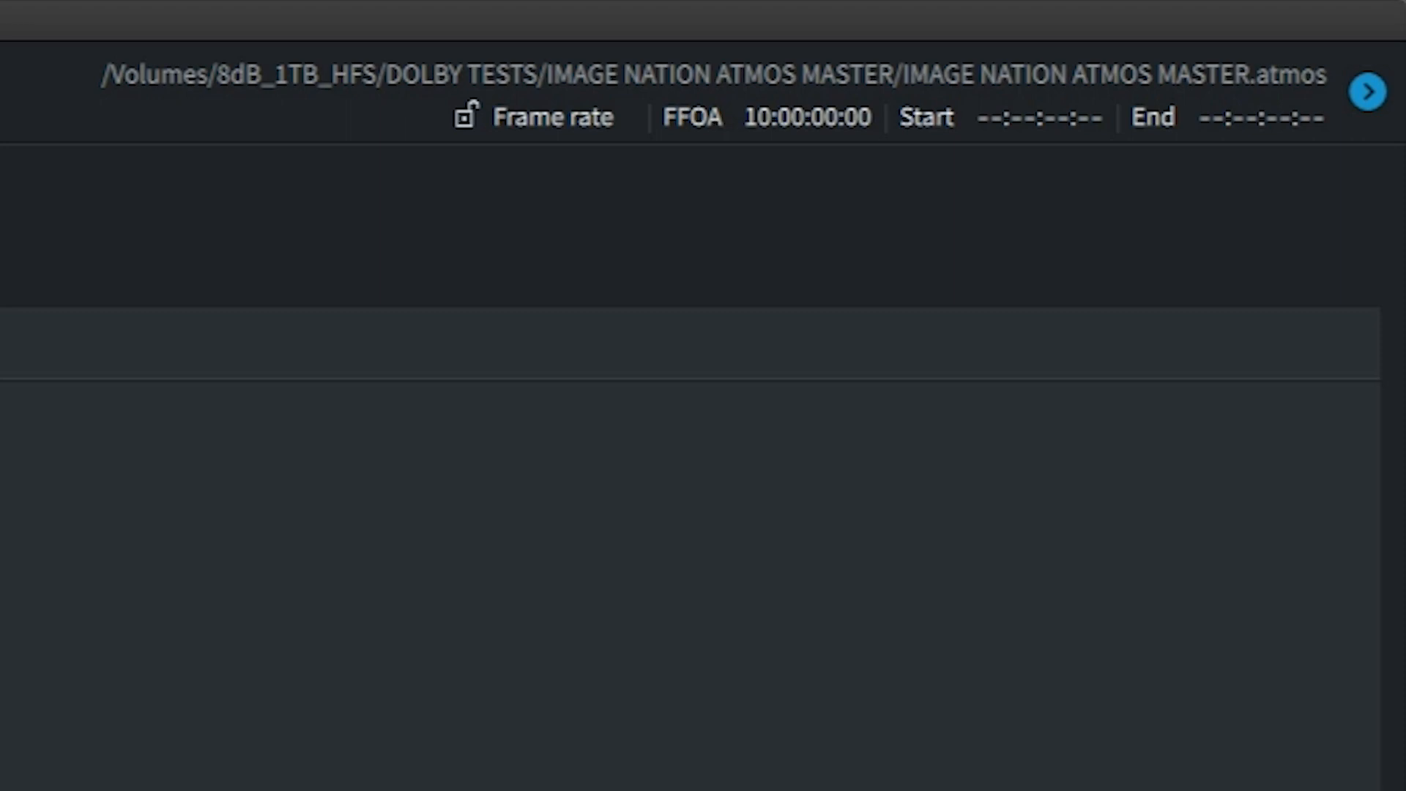
{"action": "left_click", "coordinate": [1368, 92]}
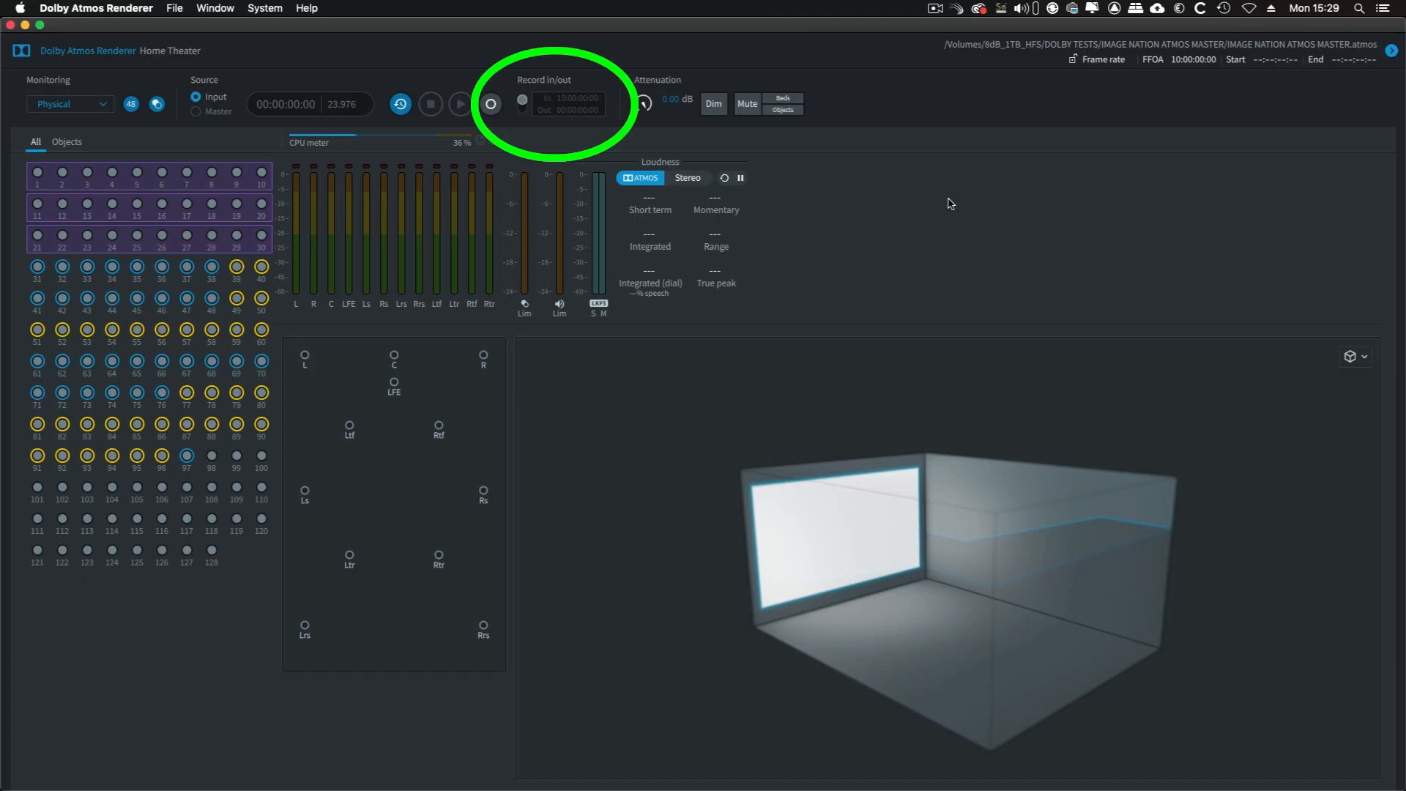
Set the record in point to 10:00:00:00 and the record out point to 10:07:33:08
{"action": "type", "text": "0:0"}
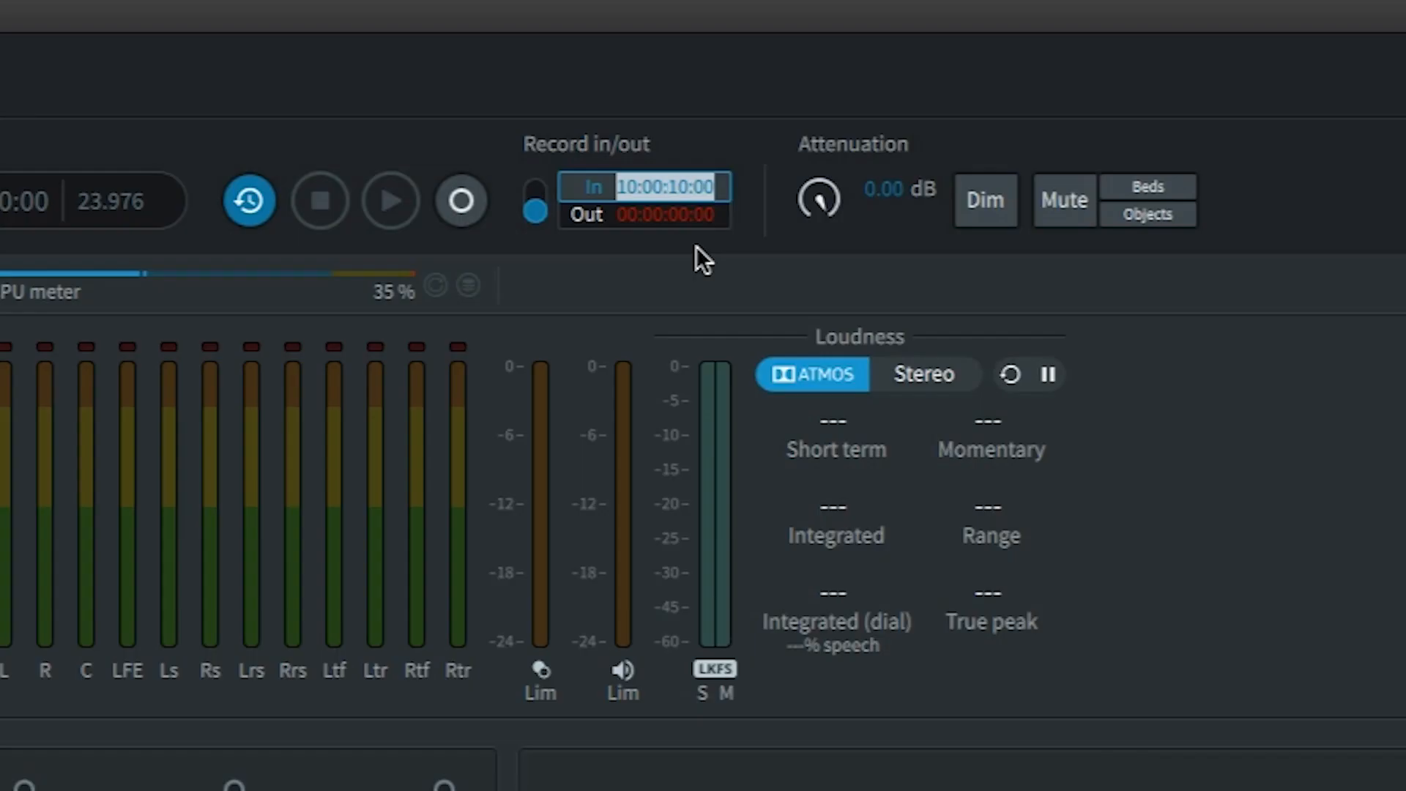
{"action": "type", "text": "0:00"}
{"action": "key", "text": "Return"}
{"action": "left_click", "coordinate": [679, 220]}
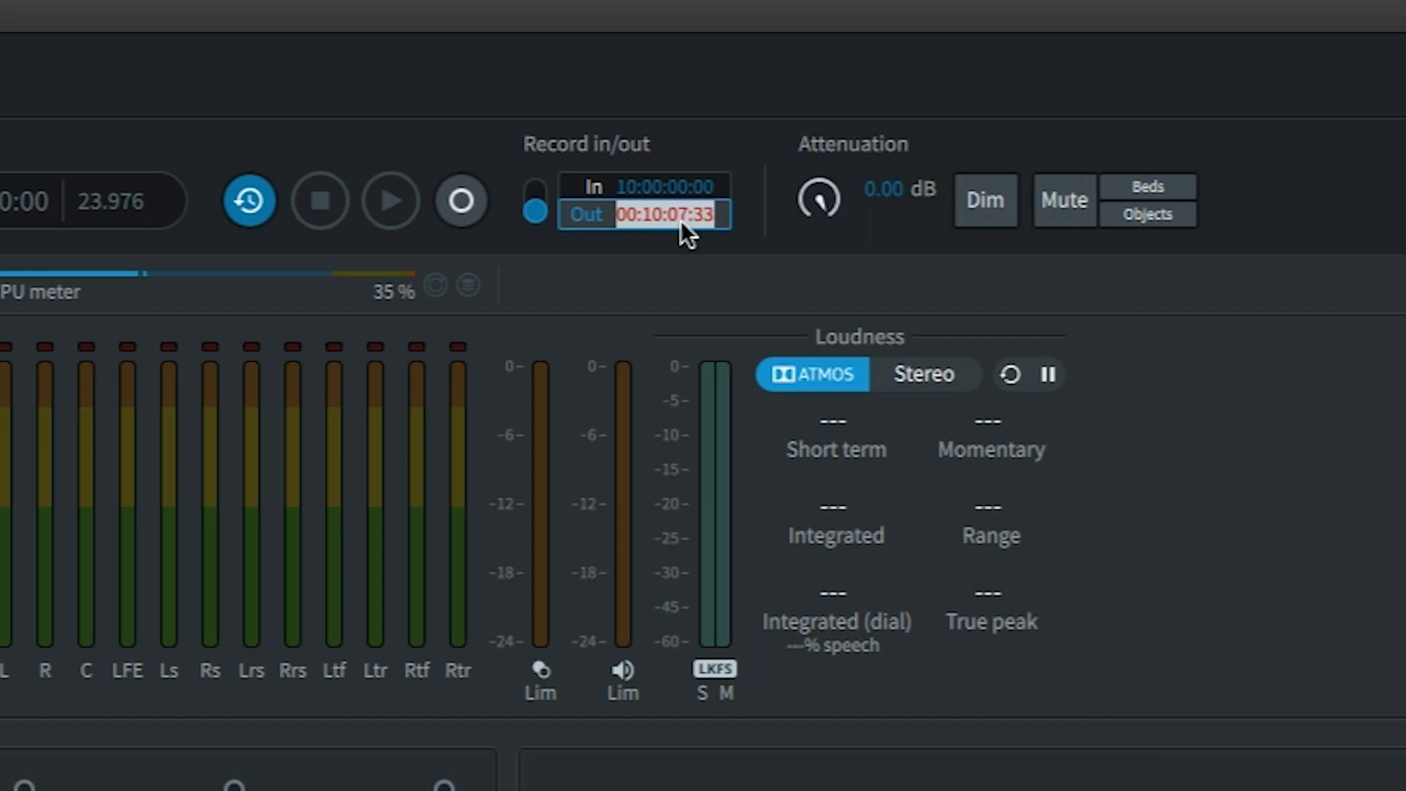
{"action": "type", "text": "08"}
{"action": "key", "text": "Return"}
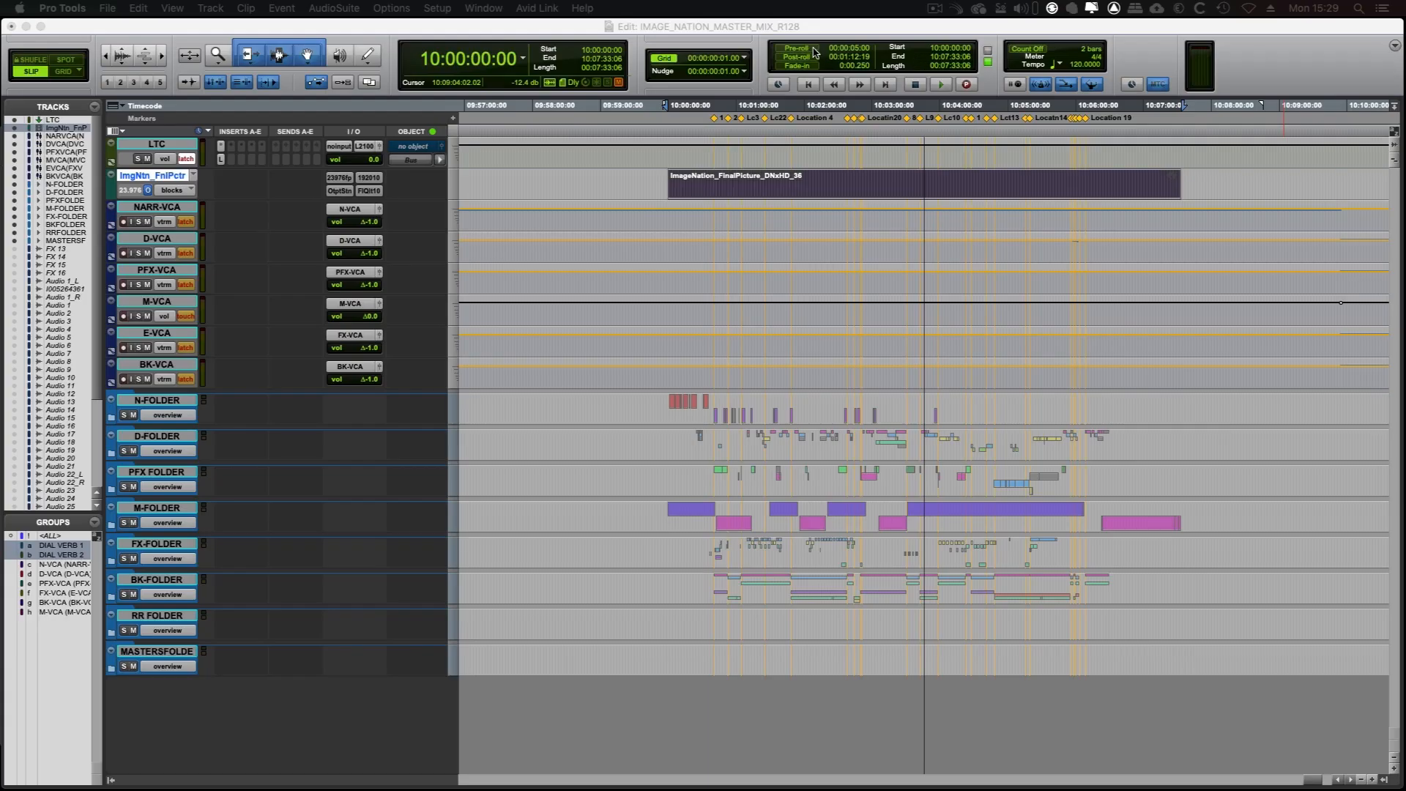
Switch to Pro Tools, turn on pre-roll and edit the pre-roll length
{"action": "left_click", "coordinate": [814, 51]}
{"action": "left_click", "coordinate": [856, 56]}
{"action": "left_click", "coordinate": [855, 48]}
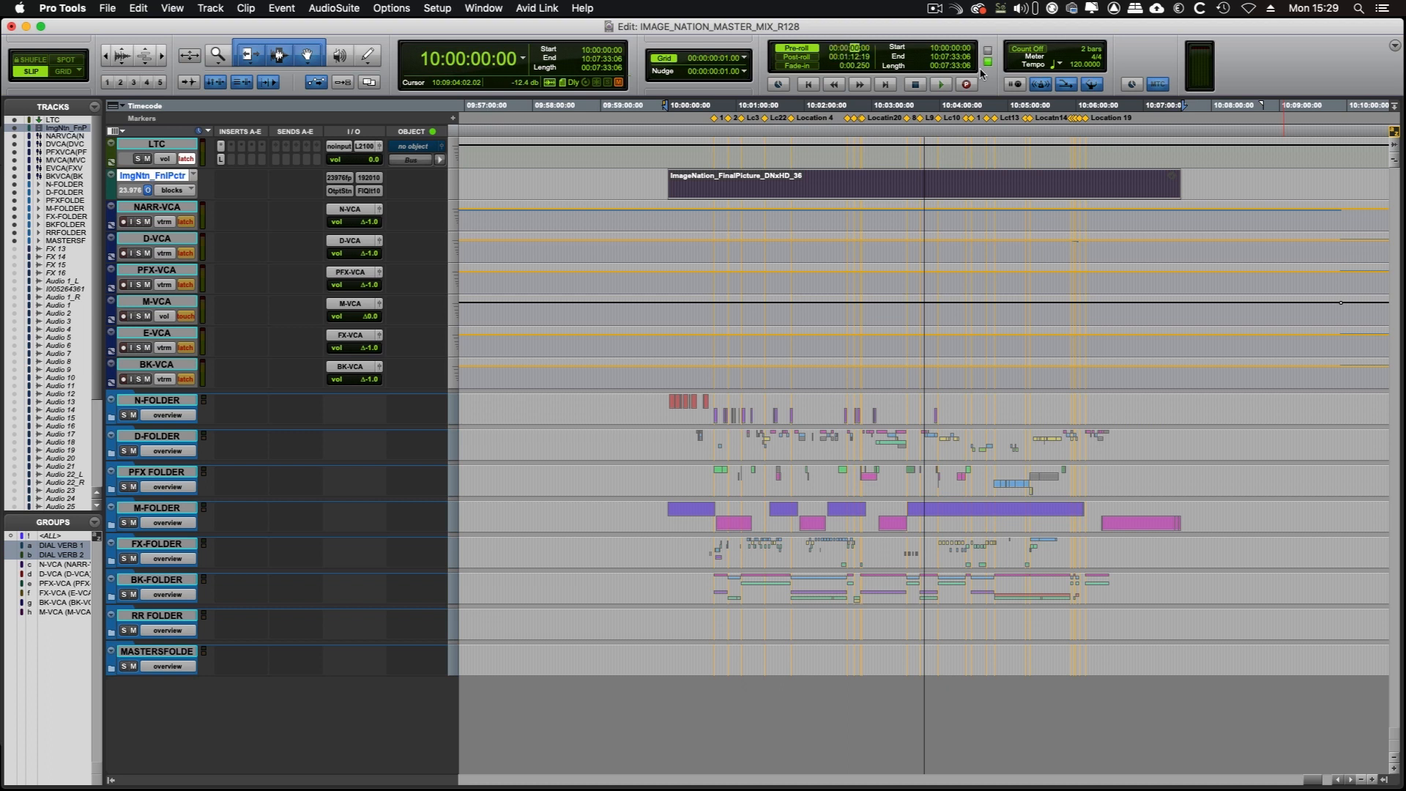
{"action": "key", "text": "Return"}
Switch back to Dolby Atmos Renderer, review the processing, speaker and headphone preferences, and turn off re-render processing
{"action": "key", "text": "super+Tab"}
{"action": "key", "text": "super+Tab"}
{"action": "key", "text": "super+Tab"}
{"action": "key", "text": "super+Tab"}
{"action": "key", "text": "super+Tab"}
{"action": "key", "text": "super+Tab"}
{"action": "key", "text": "super+Tab"}
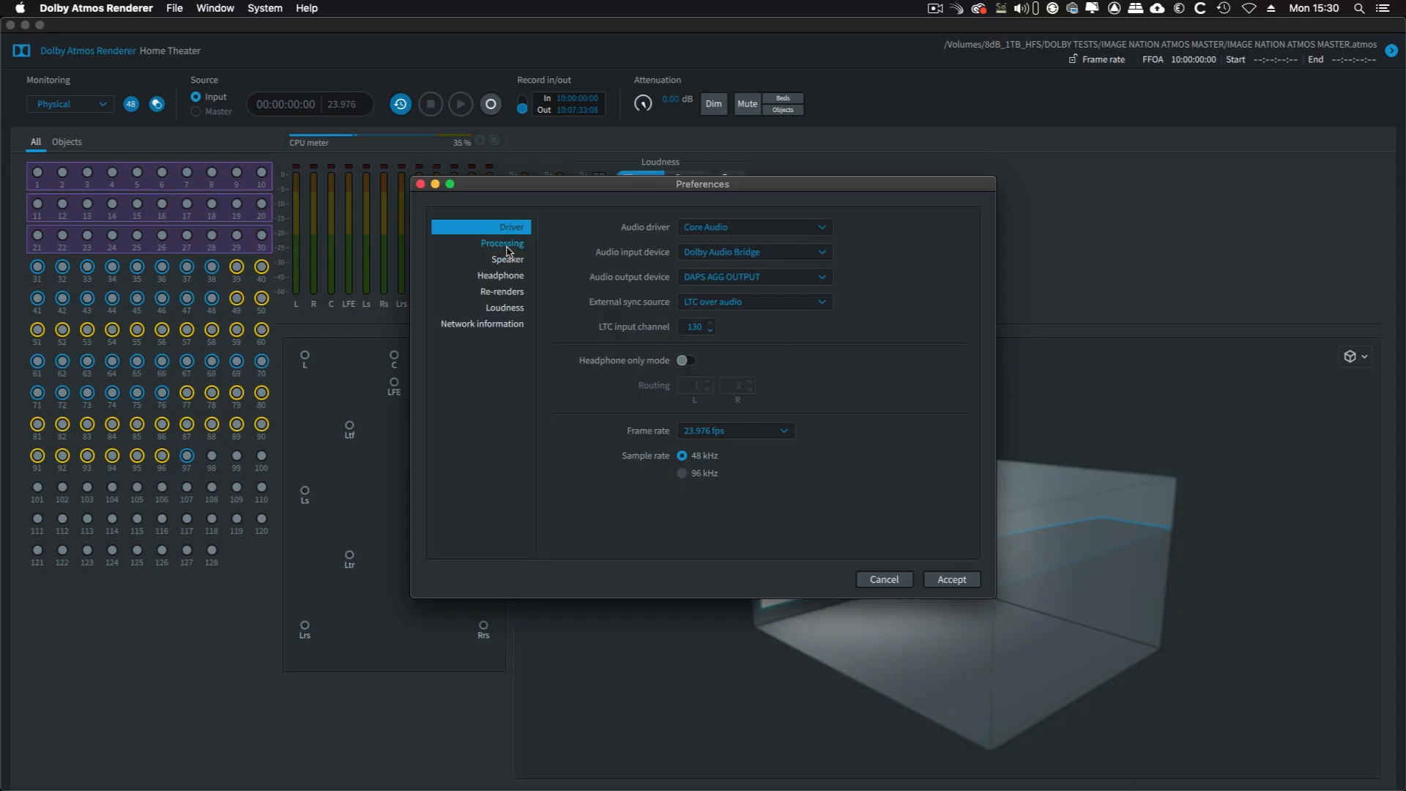
{"action": "left_click", "coordinate": [505, 244]}
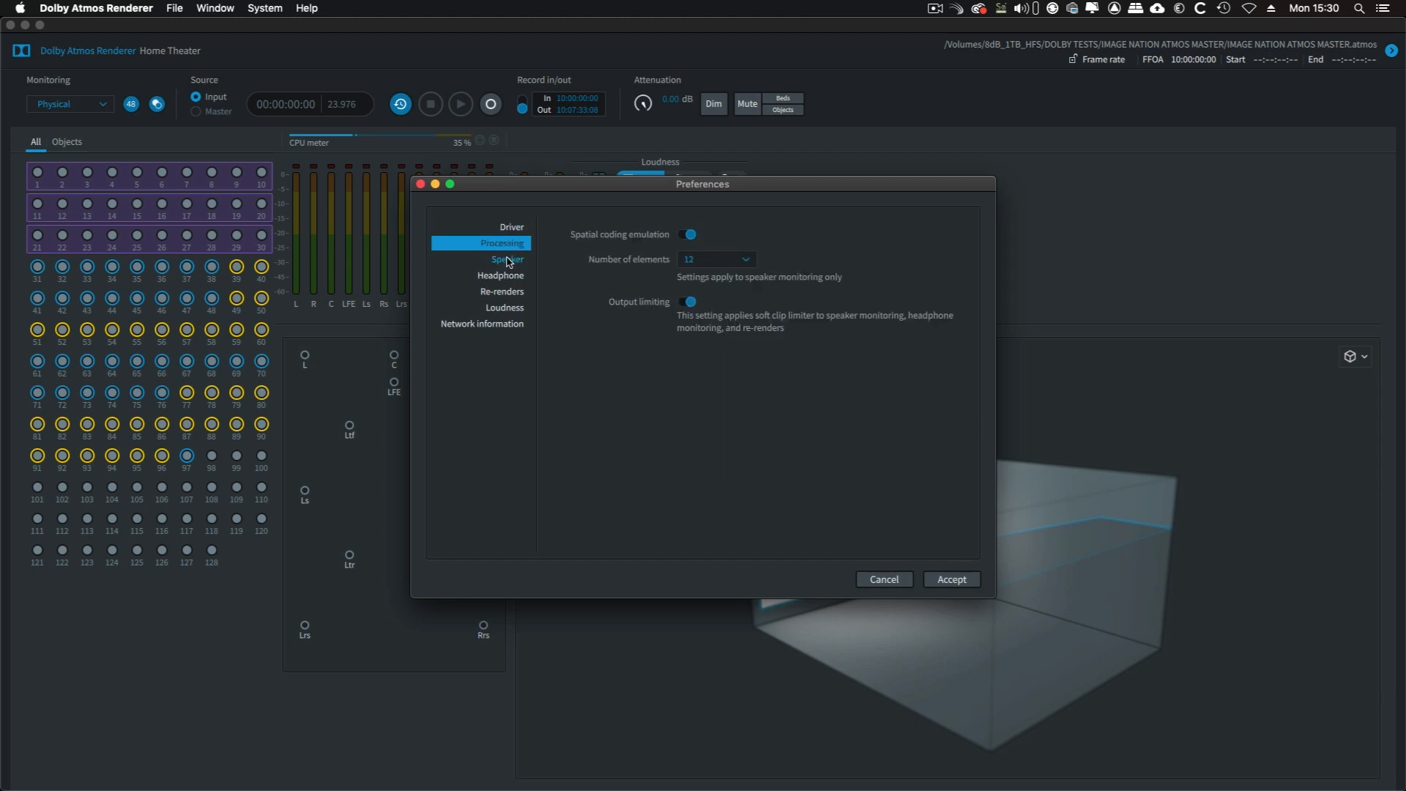
{"action": "left_click", "coordinate": [508, 262]}
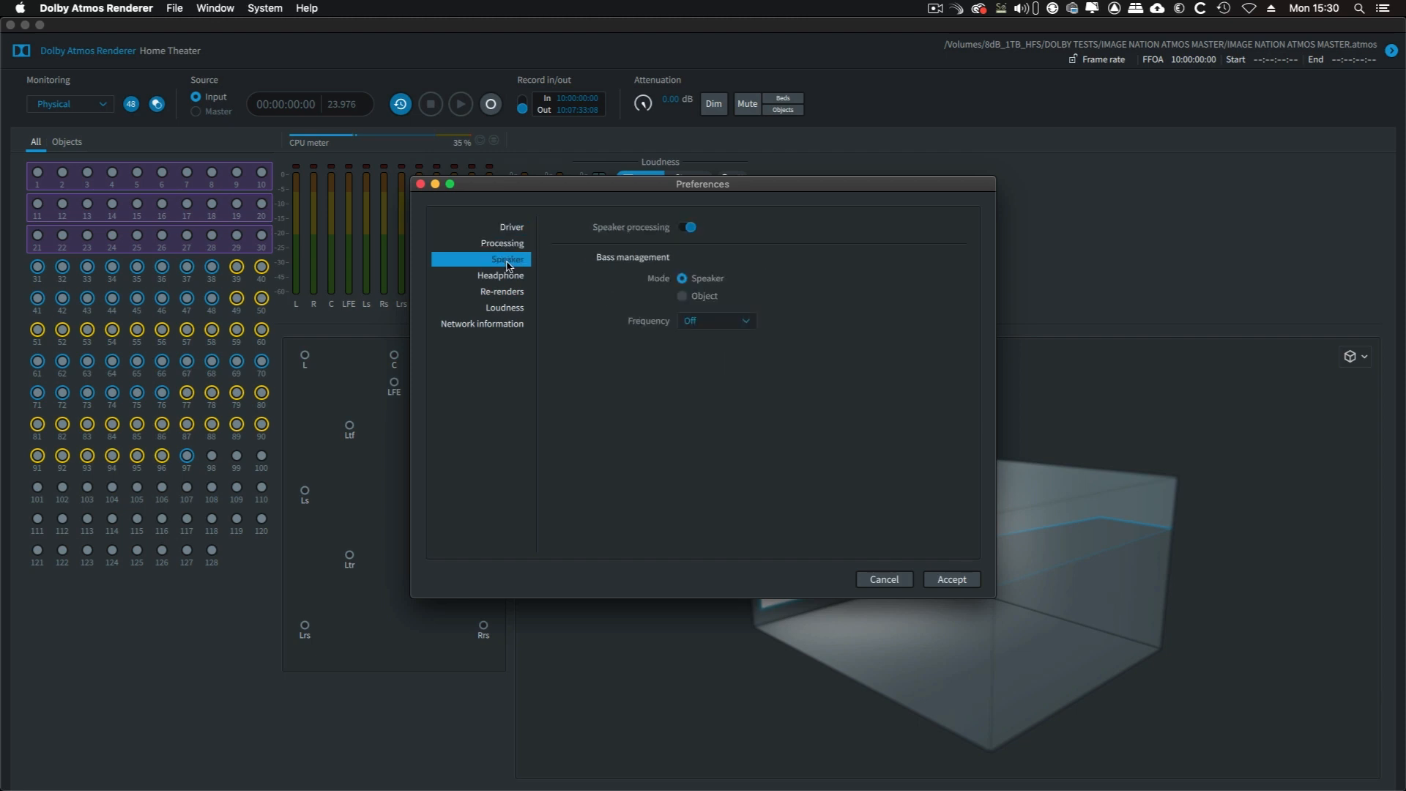
{"action": "left_click", "coordinate": [508, 277]}
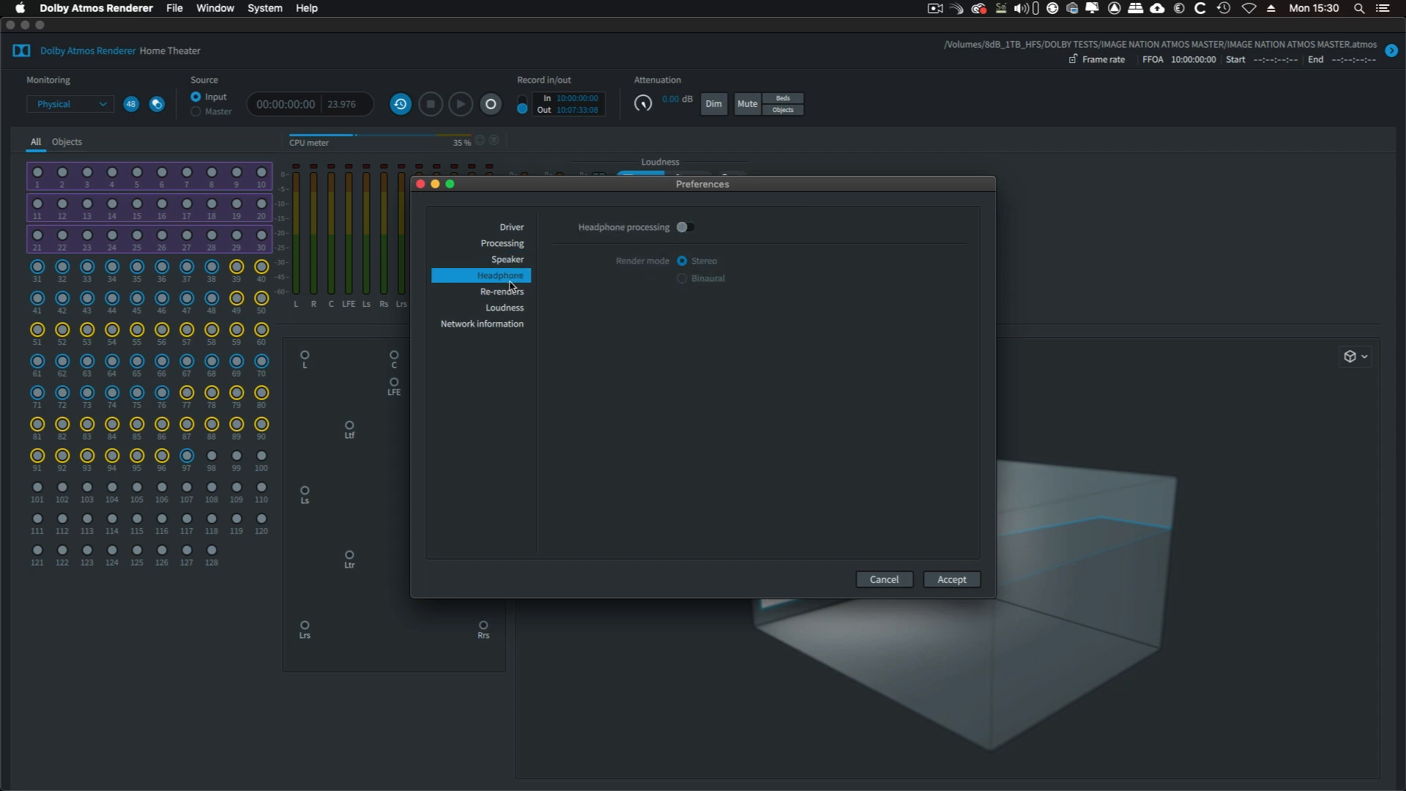
{"action": "left_click", "coordinate": [516, 295]}
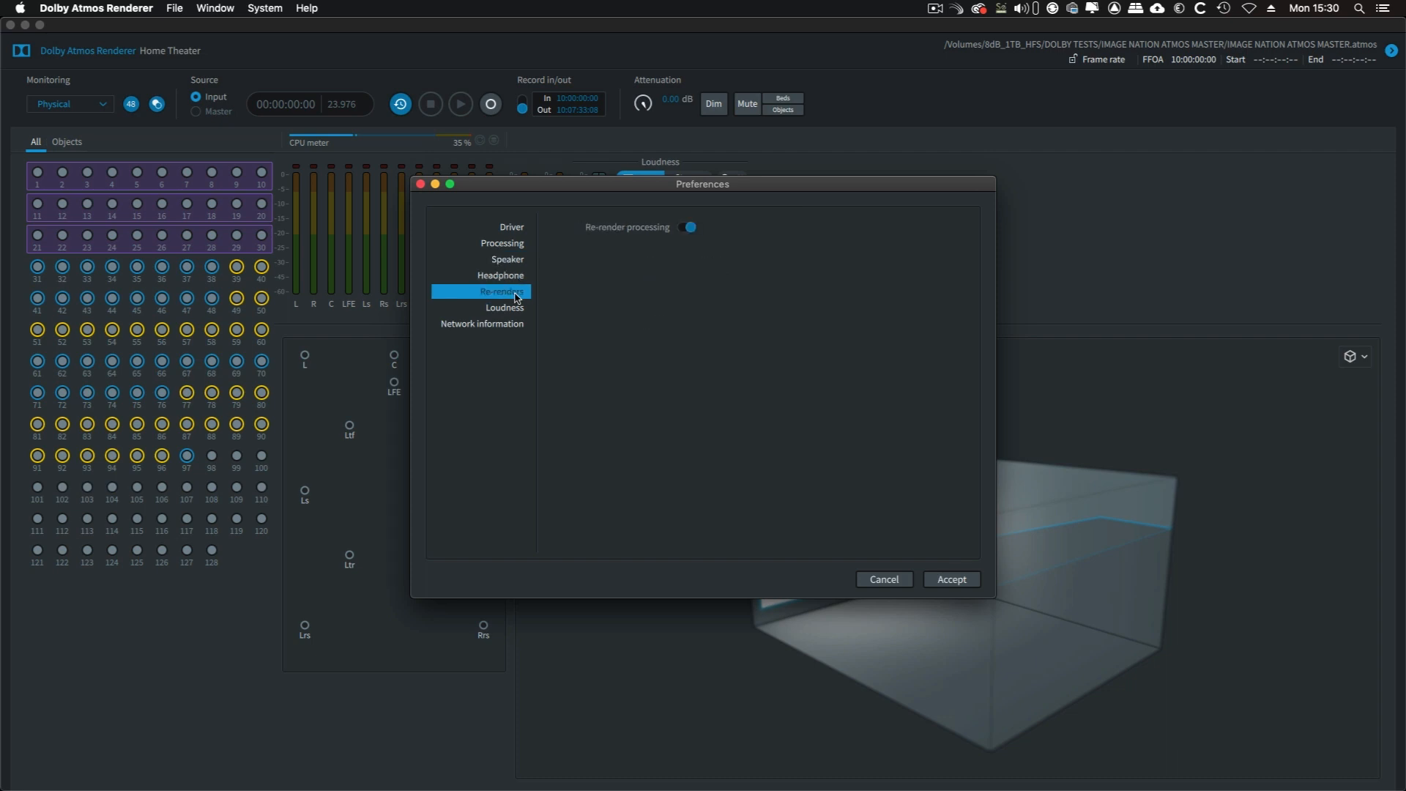
{"action": "left_click", "coordinate": [690, 228]}
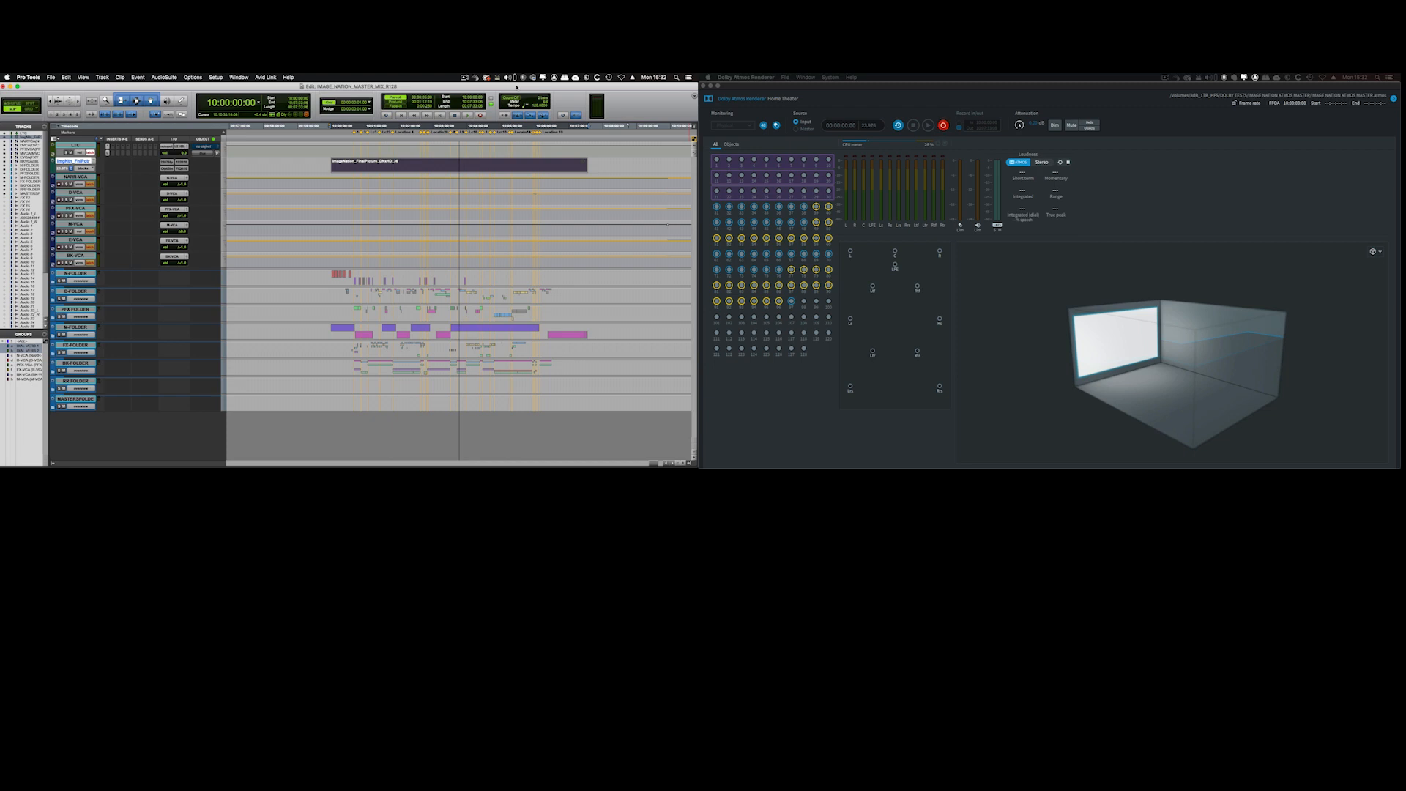
Start Pro Tools playback from the beginning of the program to record the Atmos master
{"action": "key", "text": "space"}
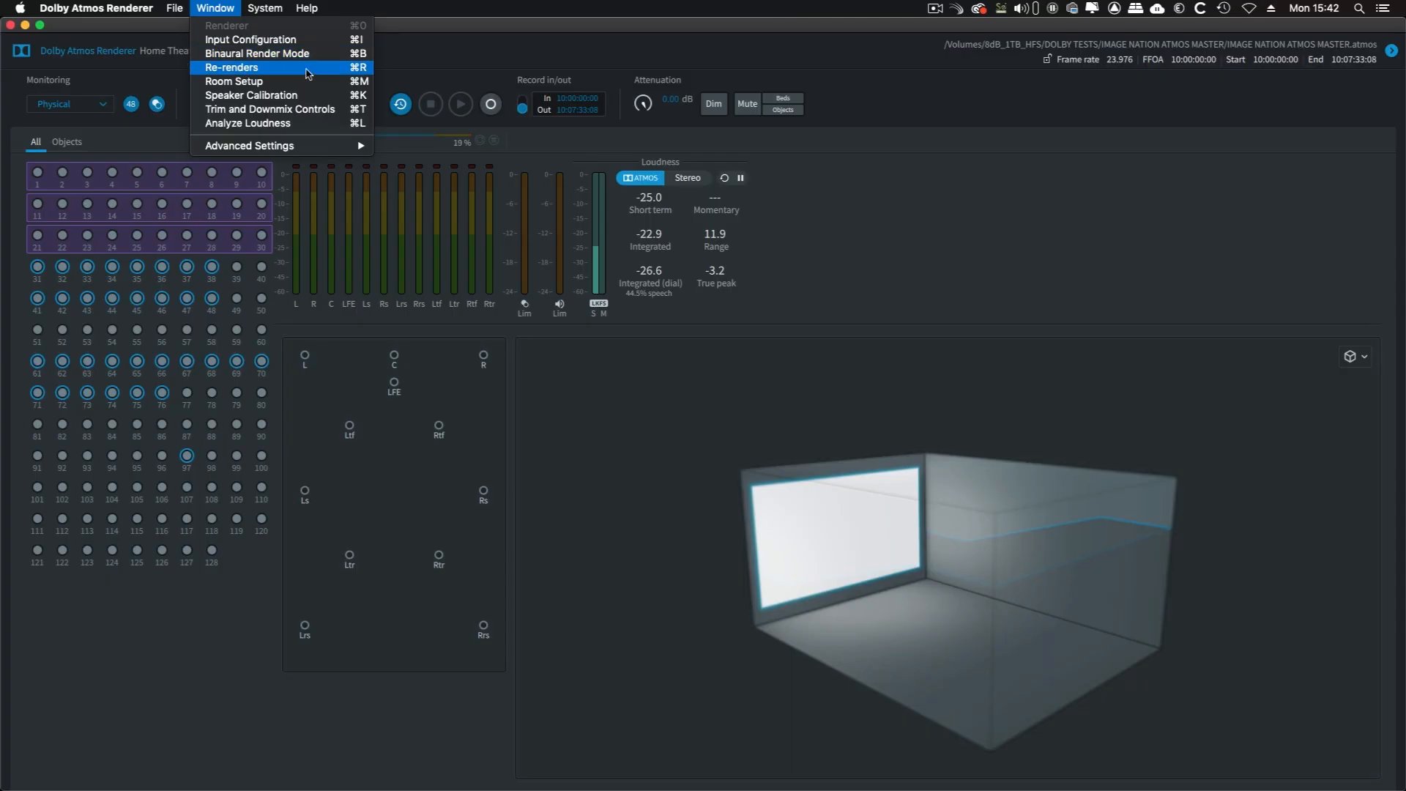
Open the Re-renders window in Dolby Atmos Renderer
{"action": "left_click", "coordinate": [307, 73]}
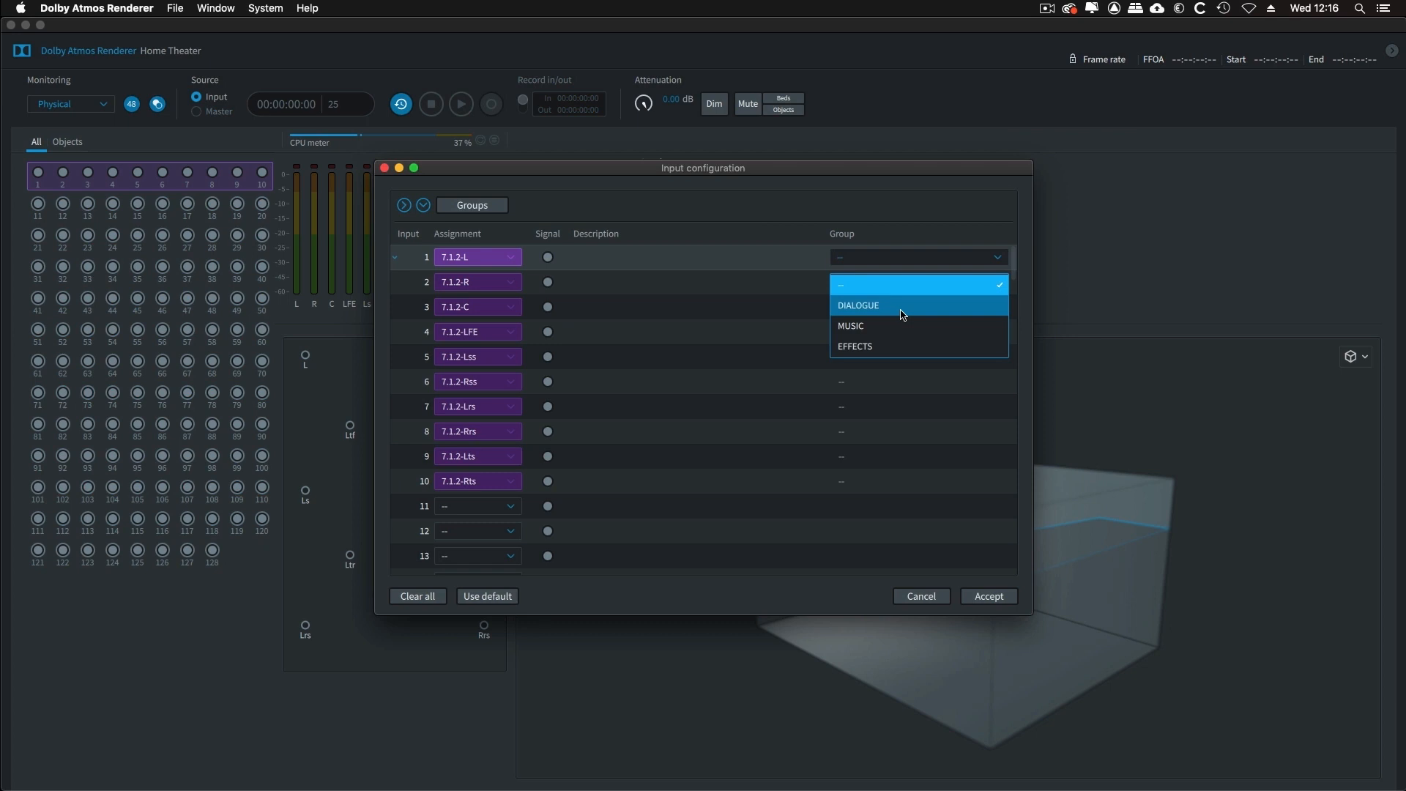
Put the first 7.1.2 bed in the DIALOGUE group, assign inputs from 11 onwards with their groups, and accept the input configuration
{"action": "left_click", "coordinate": [904, 310]}
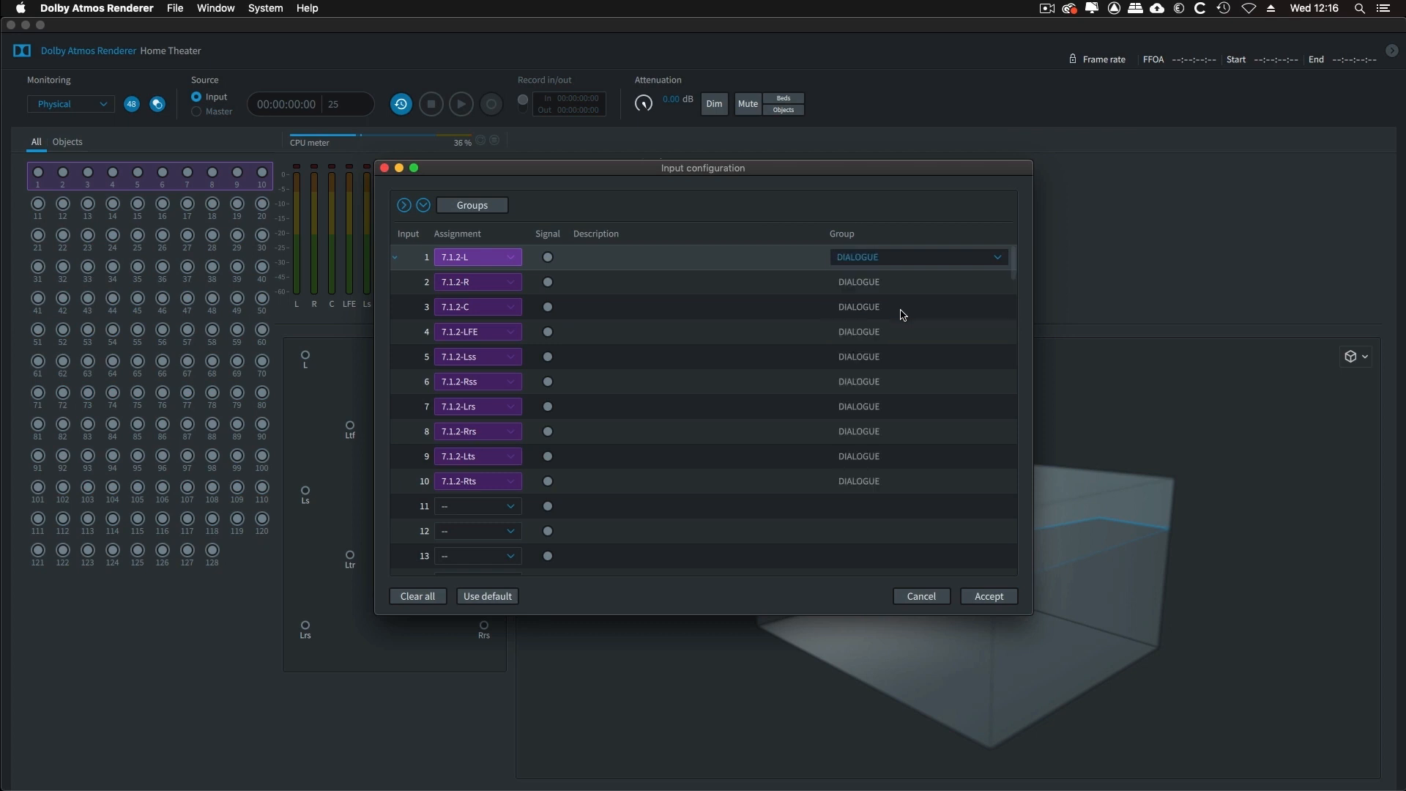
{"action": "left_click", "coordinate": [500, 504]}
{"action": "left_click", "coordinate": [500, 478]}
{"action": "left_click", "coordinate": [951, 507]}
{"action": "left_click", "coordinate": [900, 577]}
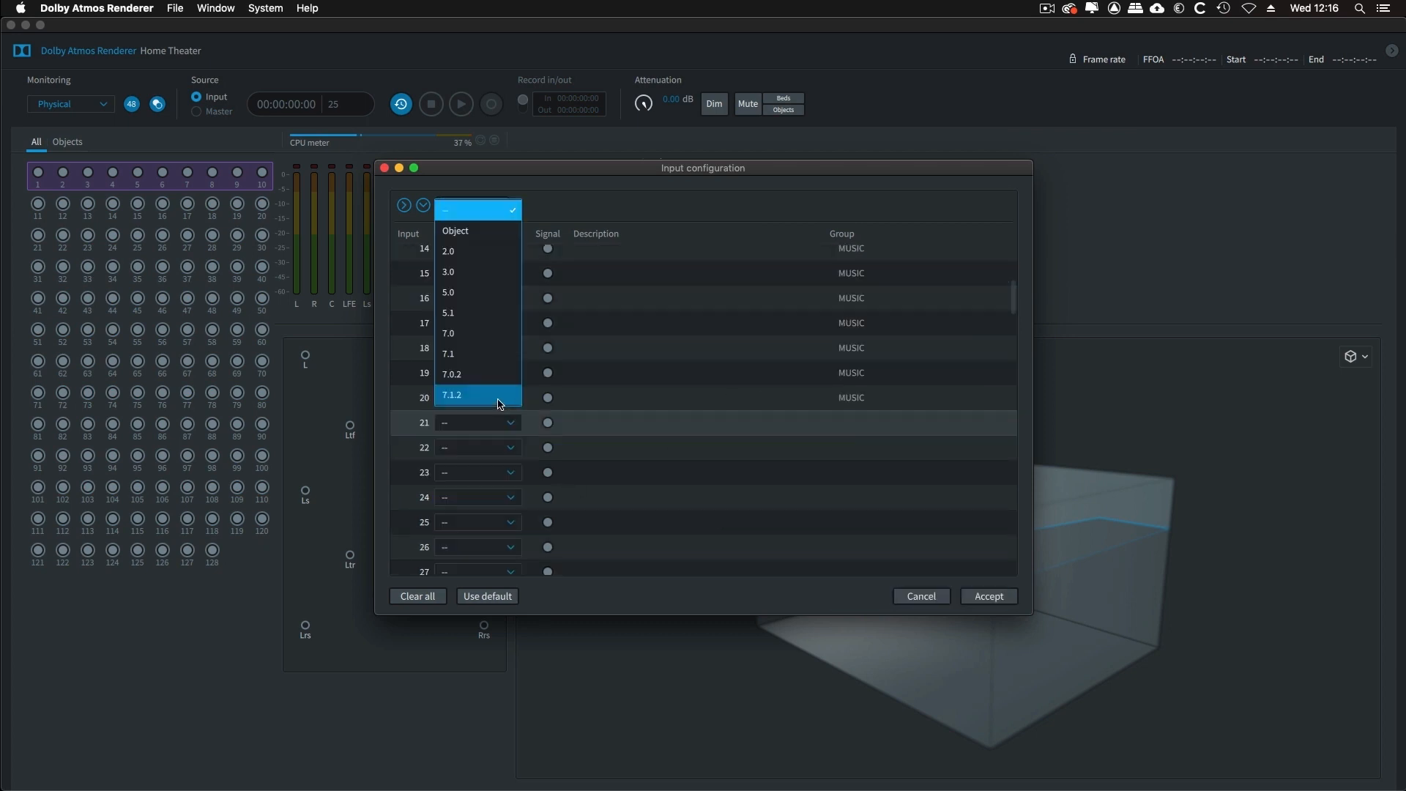
{"action": "left_click", "coordinate": [500, 395]}
{"action": "left_click", "coordinate": [916, 428]}
{"action": "left_click", "coordinate": [882, 511]}
{"action": "left_click", "coordinate": [990, 597]}
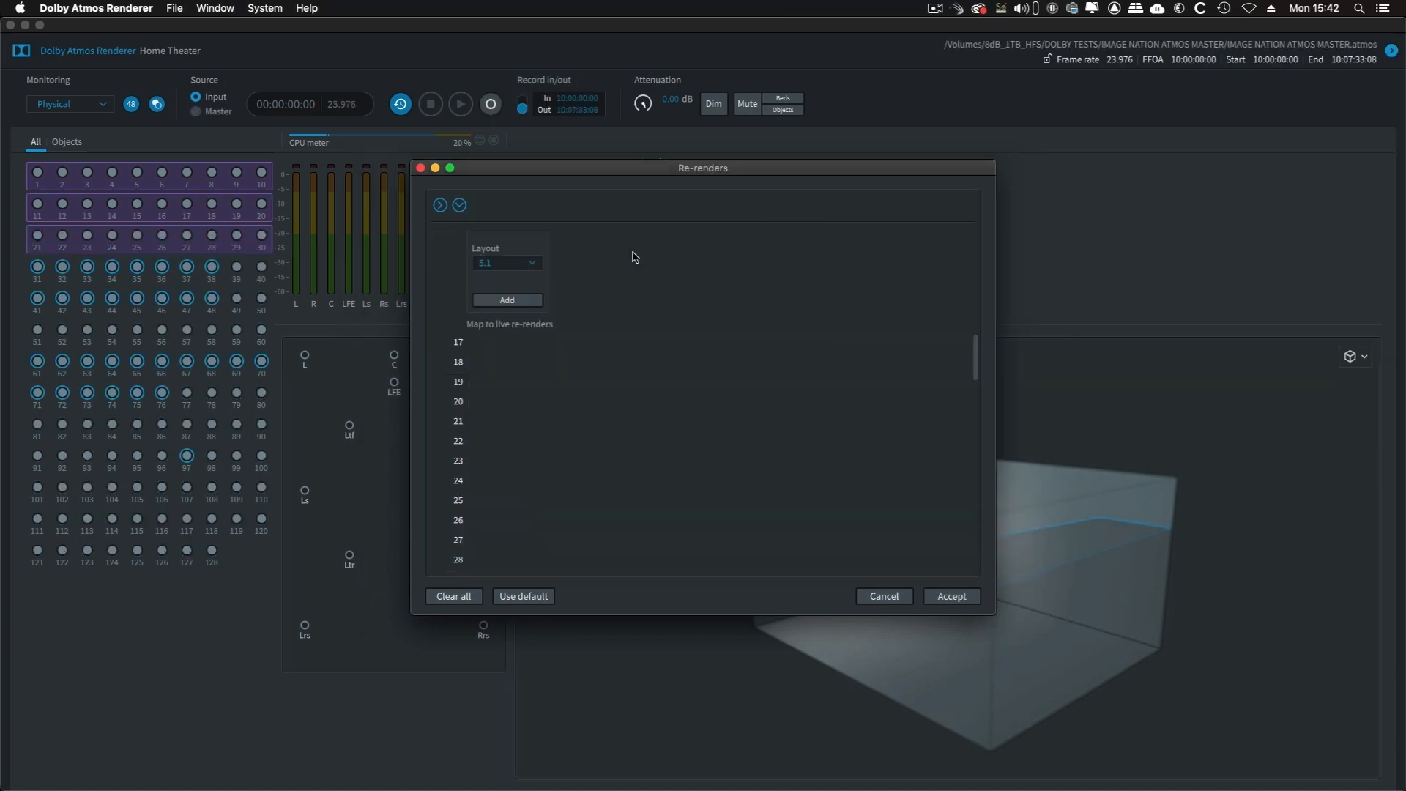
Add a re-render with the Loudness layout and open its properties
{"action": "left_click", "coordinate": [531, 264]}
{"action": "scroll", "coordinate": [526, 337], "scroll_direction": "down", "scroll_amount": 2}
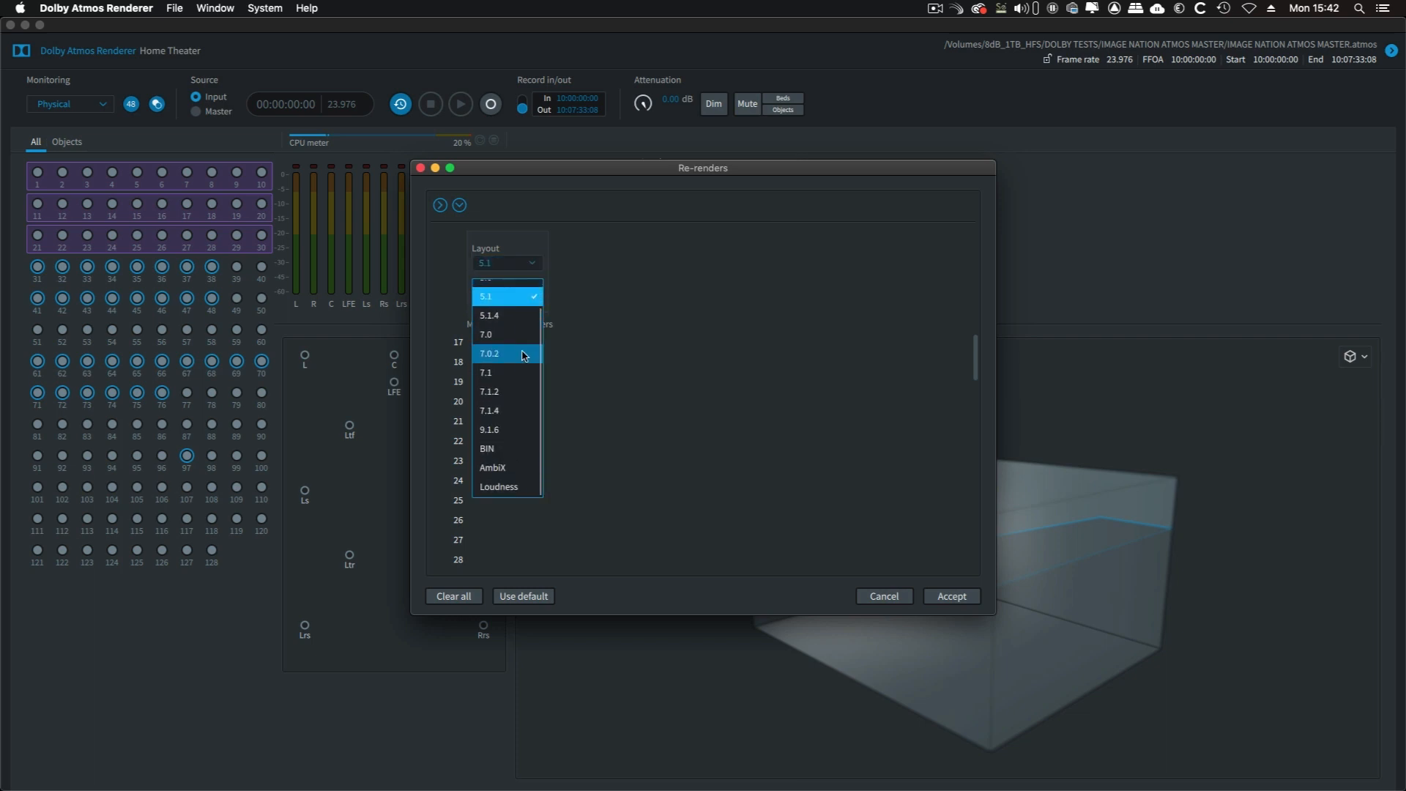
{"action": "left_click", "coordinate": [529, 490]}
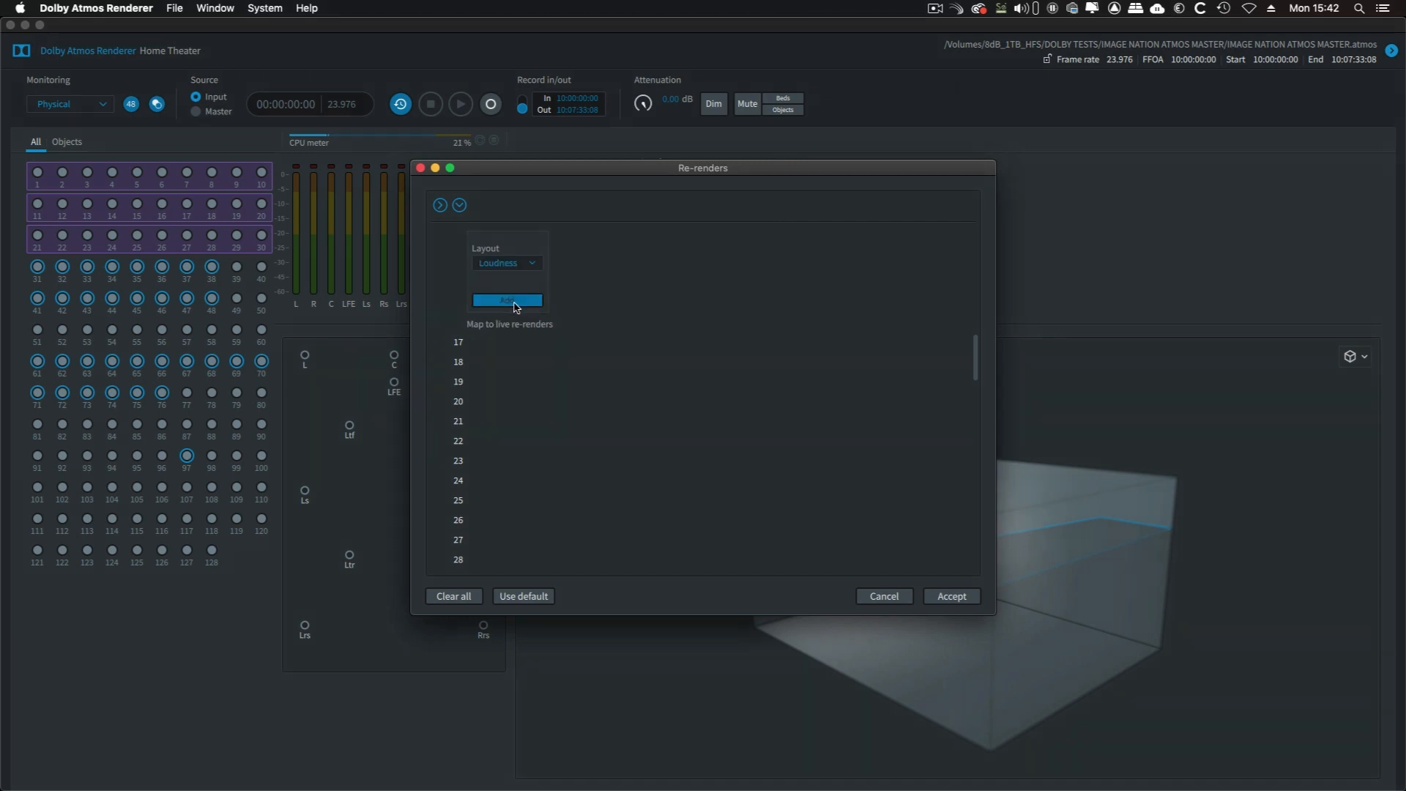
{"action": "left_click", "coordinate": [516, 305]}
{"action": "left_click", "coordinate": [499, 301]}
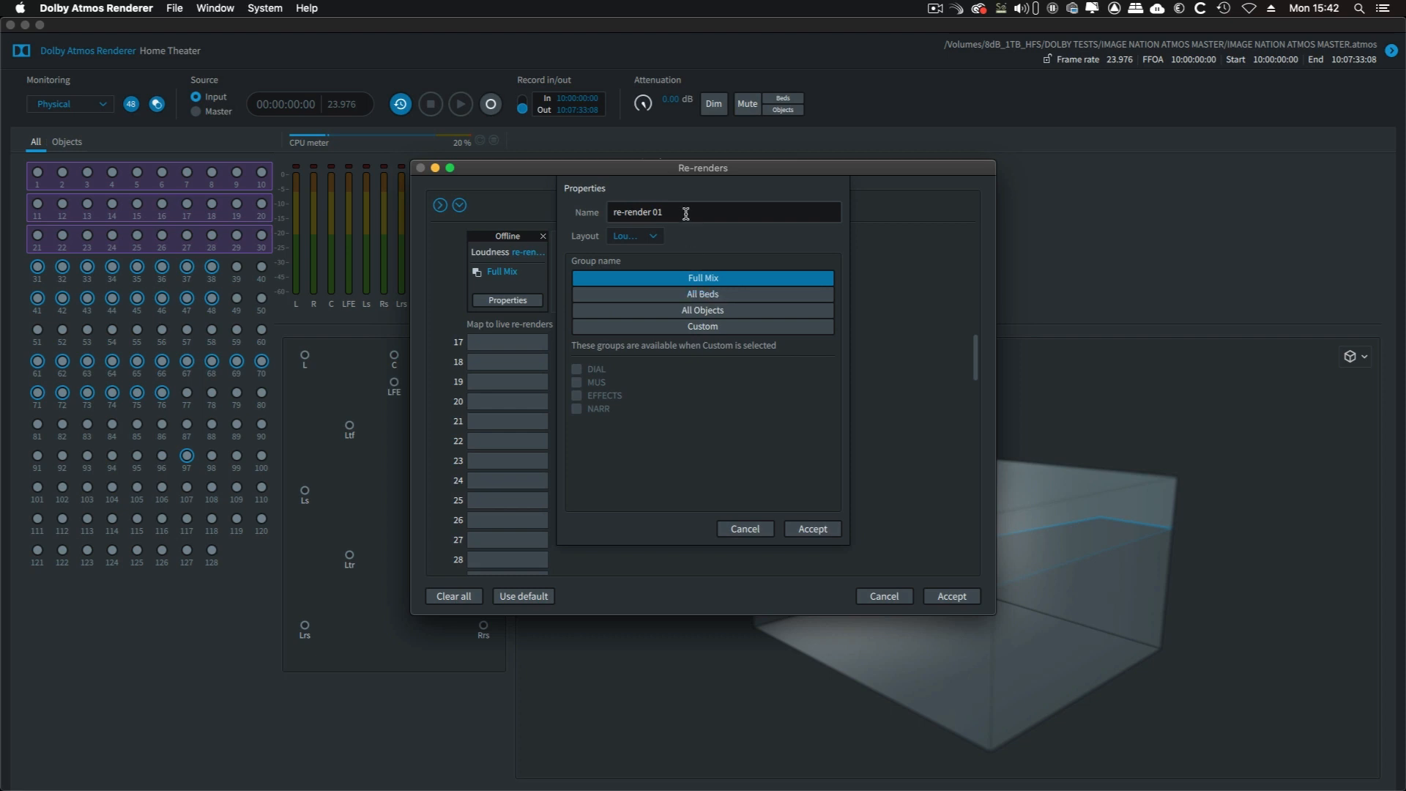
Name the first re-render IMAGE NATION 51 PRINTMASTER
{"action": "double_click", "coordinate": [686, 213]}
{"action": "key", "text": "BackSpace"}
{"action": "key", "text": "BackSpace"}
{"action": "key", "text": "BackSpace"}
{"action": "key", "text": "BackSpace"}
{"action": "key", "text": "BackSpace"}
{"action": "key", "text": "BackSpace"}
{"action": "key", "text": "BackSpace"}
{"action": "key", "text": "BackSpace"}
{"action": "key", "text": "BackSpace"}
{"action": "key", "text": "BackSpace"}
{"action": "key", "text": "BackSpace"}
{"action": "type", "text": "IMAGE"}
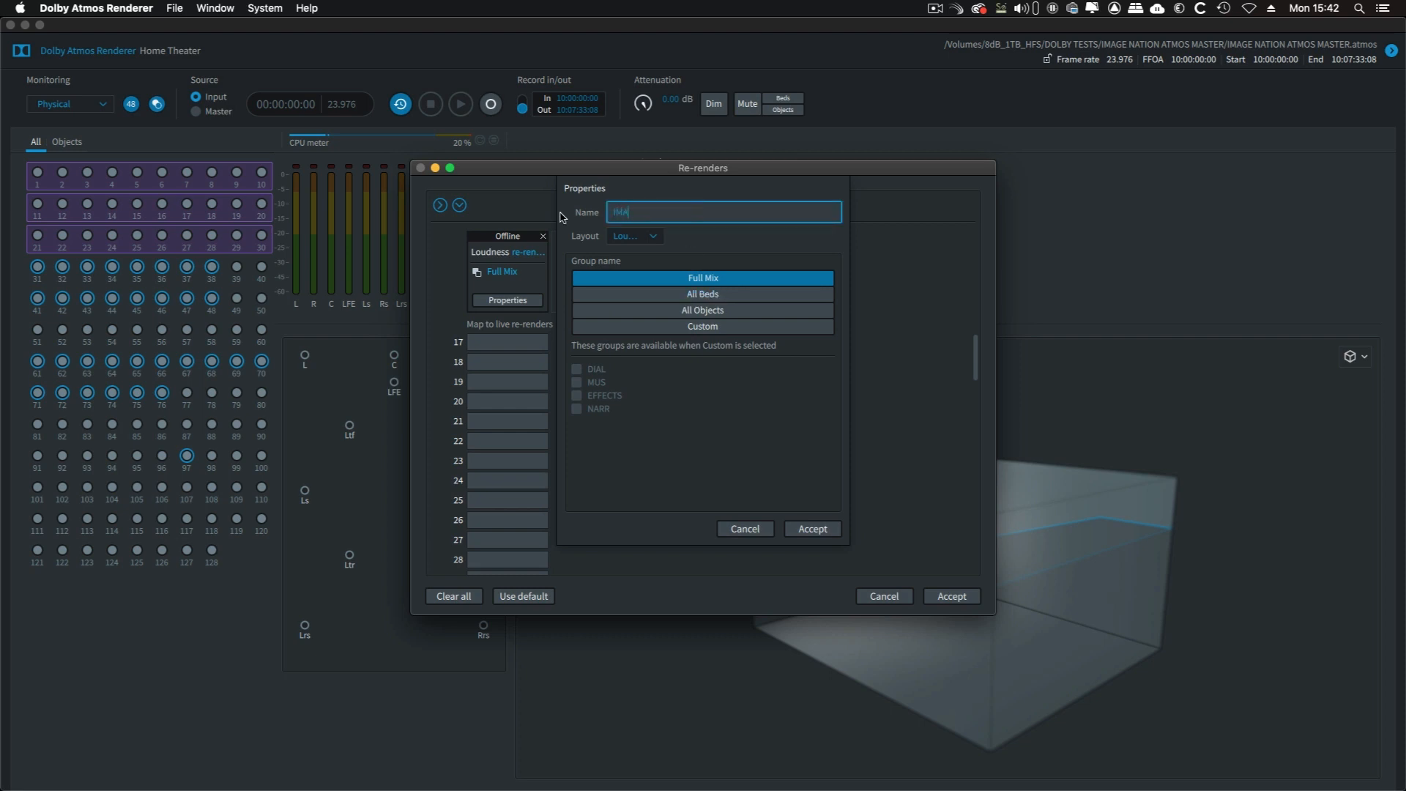
{"action": "type", "text": " NATION 51 PRINTMASTER"}
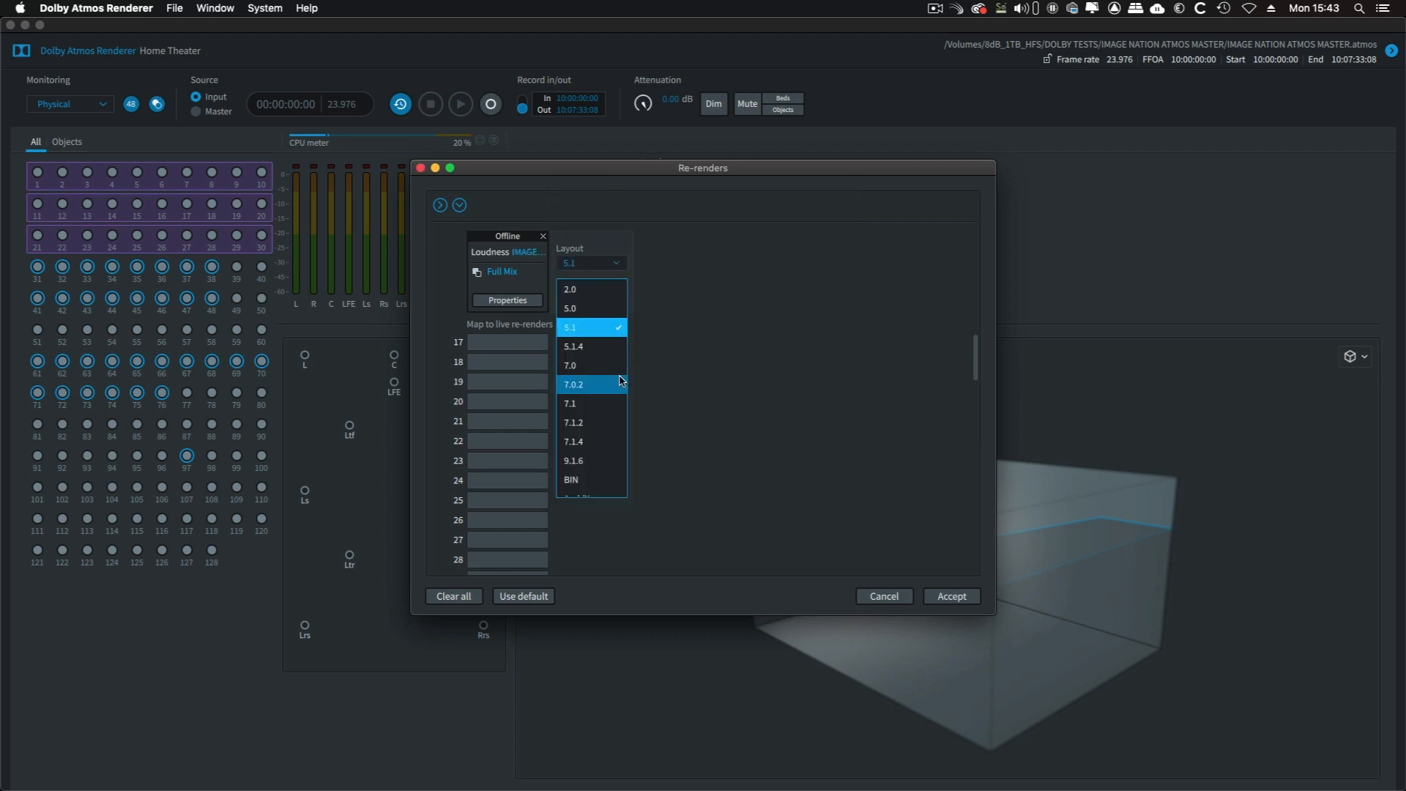
Add a second Loudness re-render named IMAGE NATION 51 DIAL STEM, using the custom groups DIAL and NARR
{"action": "scroll", "coordinate": [613, 399], "scroll_direction": "down", "scroll_amount": 2}
{"action": "left_click", "coordinate": [595, 487]}
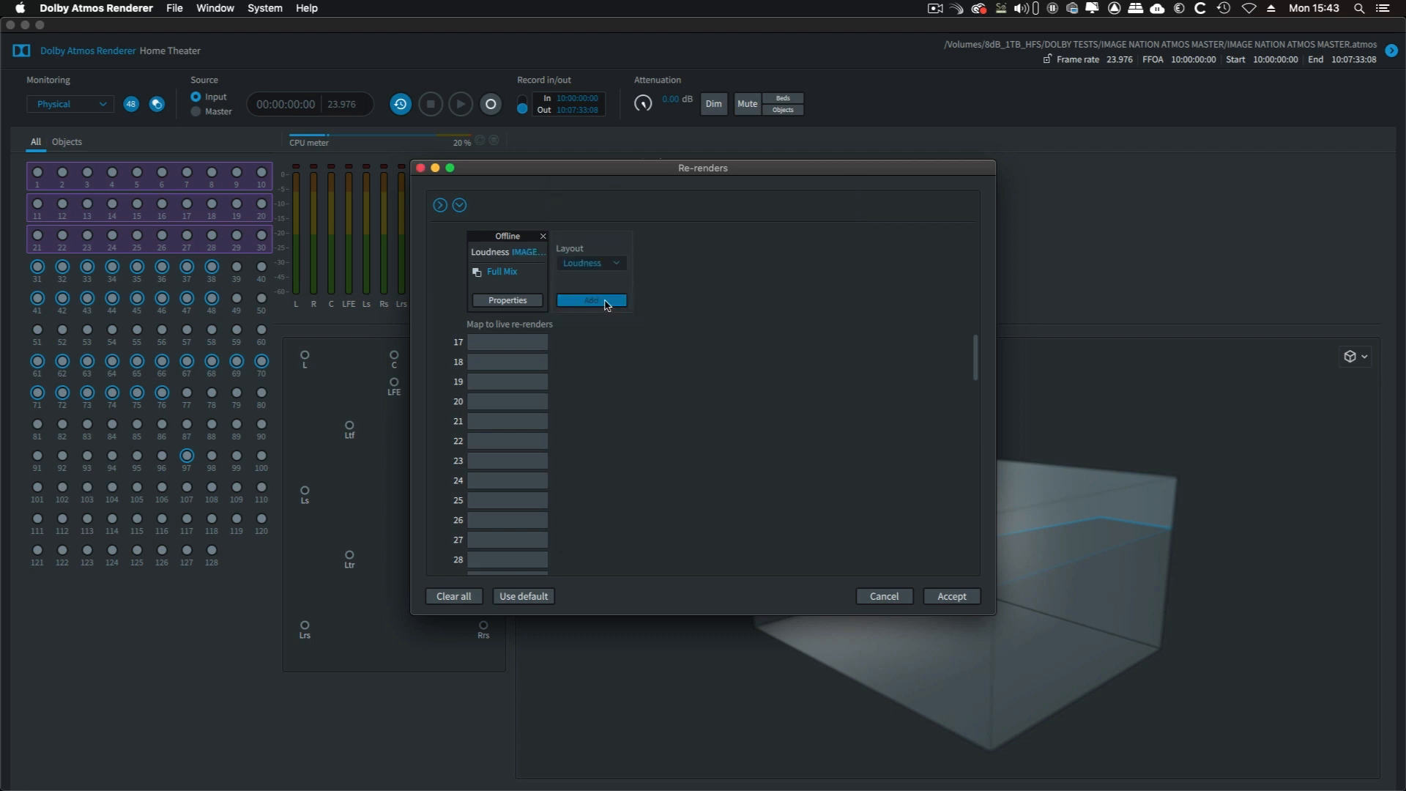
{"action": "left_click", "coordinate": [589, 298]}
{"action": "left_click", "coordinate": [590, 300]}
{"action": "type", "text": "IMAGE NAT"}
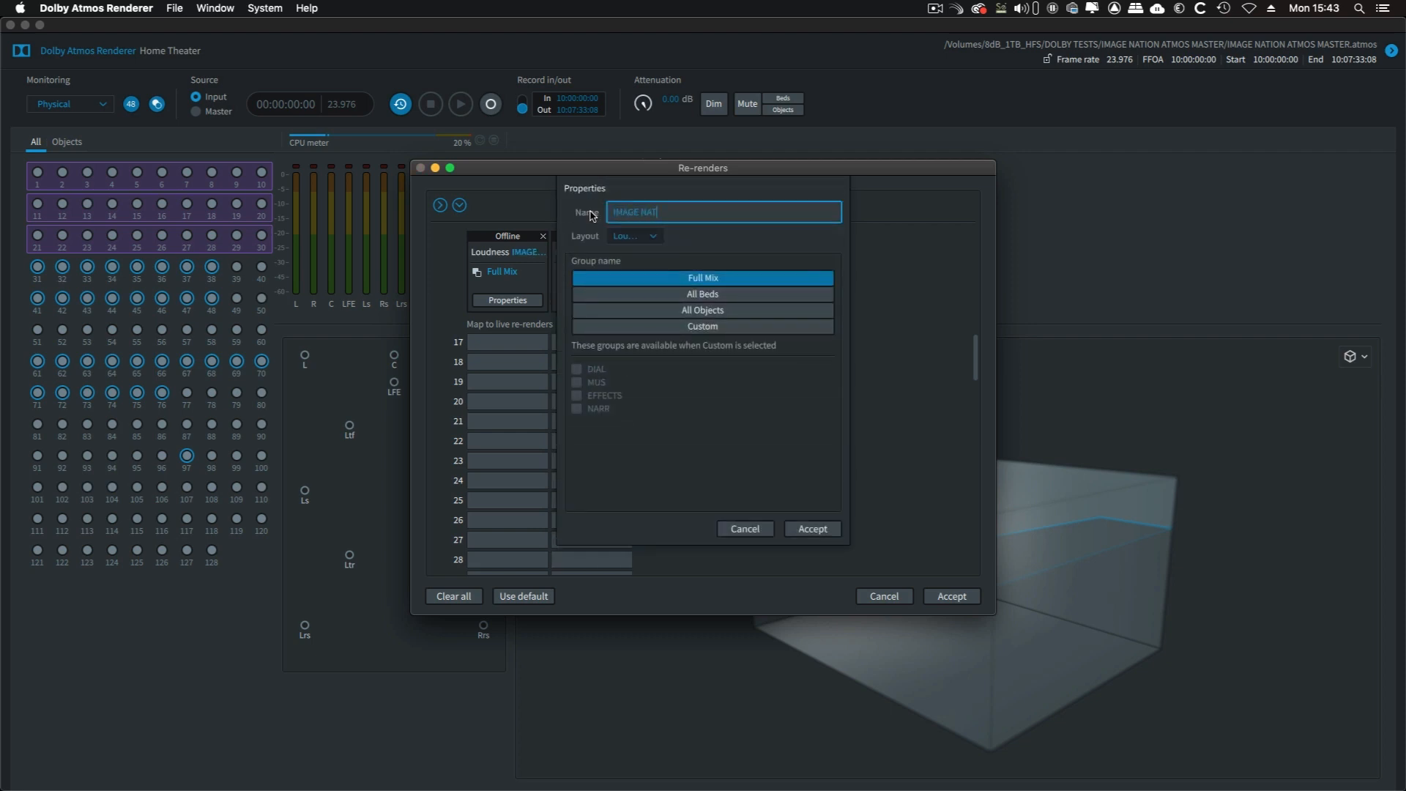
{"action": "type", "text": "ION 51 DIAL STEM"}
{"action": "left_click", "coordinate": [736, 330]}
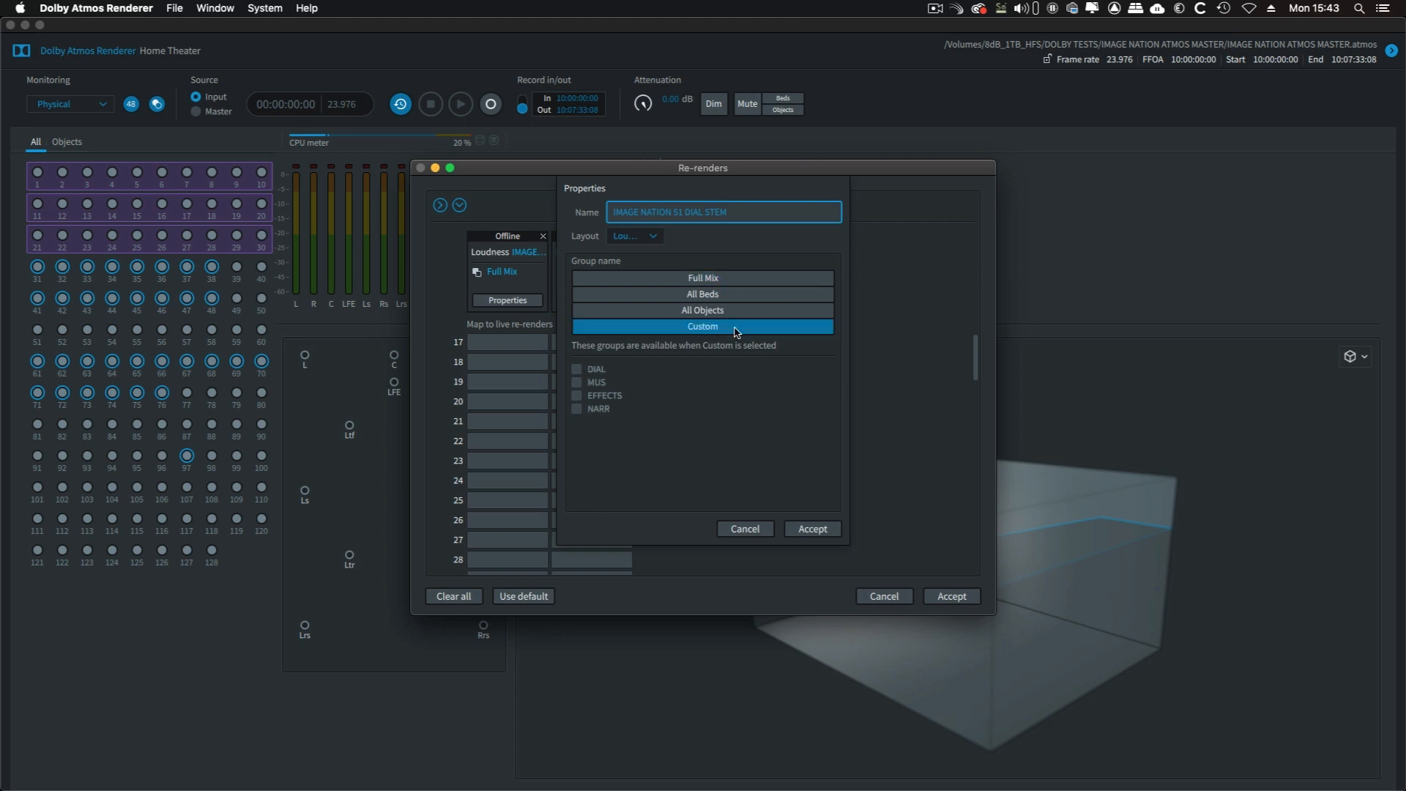
{"action": "left_click", "coordinate": [577, 370]}
{"action": "left_click", "coordinate": [577, 411]}
{"action": "left_click", "coordinate": [810, 528]}
Add a third Loudness re-render named IMAGE NATION 51 MUS STEM, using only the custom group MUS
{"action": "left_click", "coordinate": [681, 264]}
{"action": "left_click", "coordinate": [684, 481]}
{"action": "left_click", "coordinate": [678, 302]}
{"action": "left_click", "coordinate": [684, 302]}
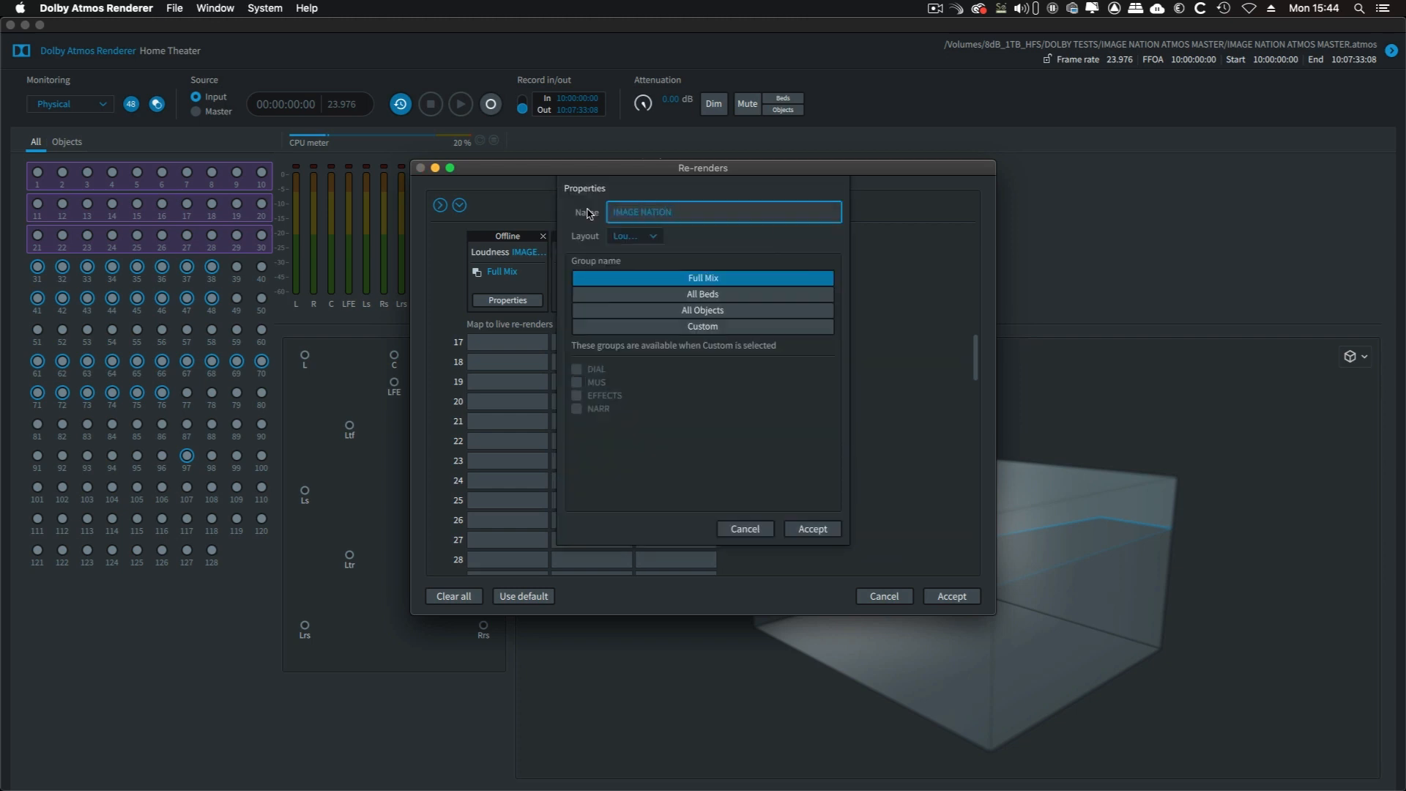
{"action": "type", "text": "US STEM"}
{"action": "left_click", "coordinate": [577, 382]}
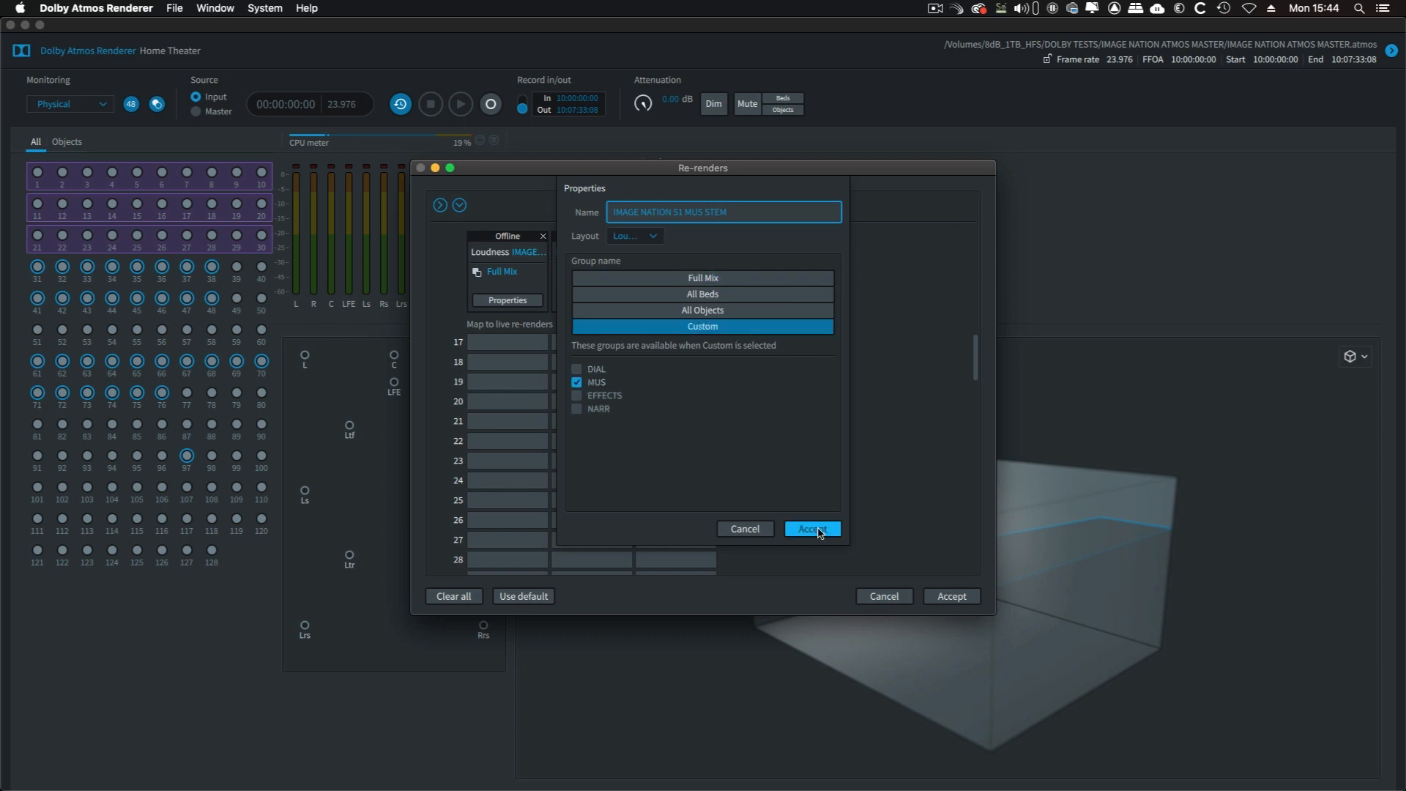
{"action": "left_click", "coordinate": [818, 533]}
Add a fourth Loudness re-render named IMAGE NATION 51 EFFX STEM, using only the custom group EFFECTS, and accept the re-render setup
{"action": "left_click", "coordinate": [769, 264]}
{"action": "left_click", "coordinate": [768, 486]}
{"action": "left_click", "coordinate": [757, 301]}
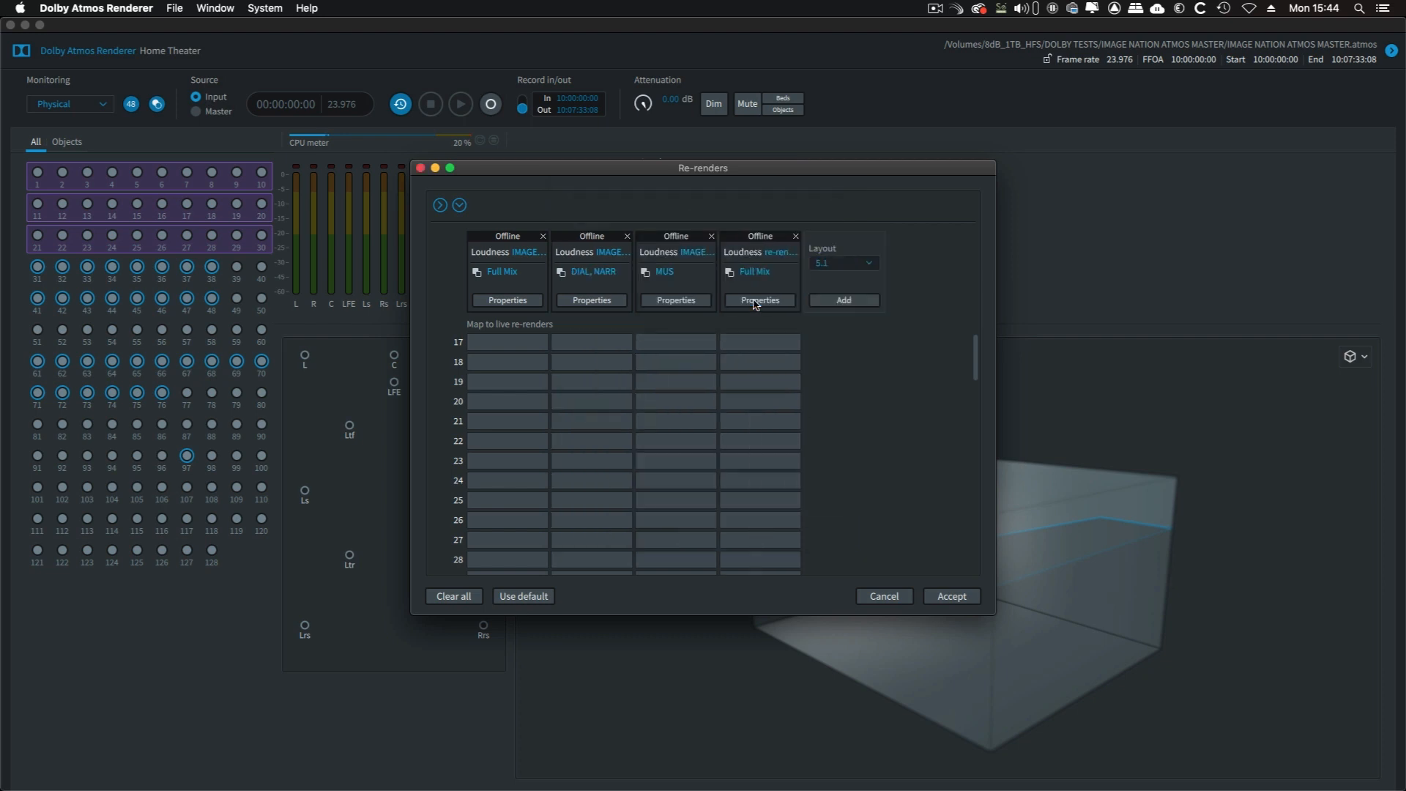
{"action": "left_click", "coordinate": [756, 302]}
{"action": "left_click_drag", "start_coordinate": [658, 213], "coordinate": [579, 219]}
{"action": "type", "text": "IMAGE NATION 51 EFFX STEM"}
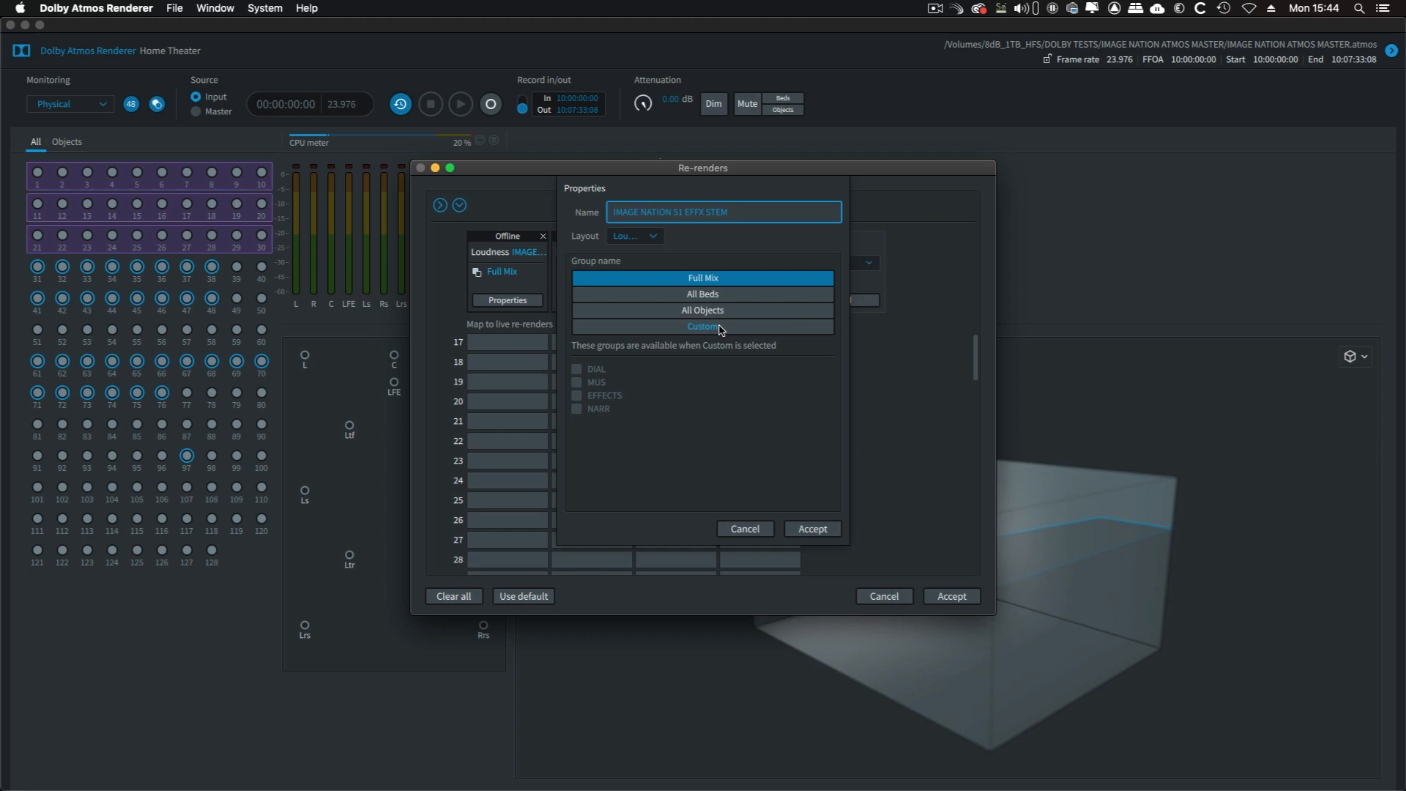
{"action": "left_click", "coordinate": [703, 326]}
{"action": "left_click", "coordinate": [591, 397]}
{"action": "left_click", "coordinate": [812, 530]}
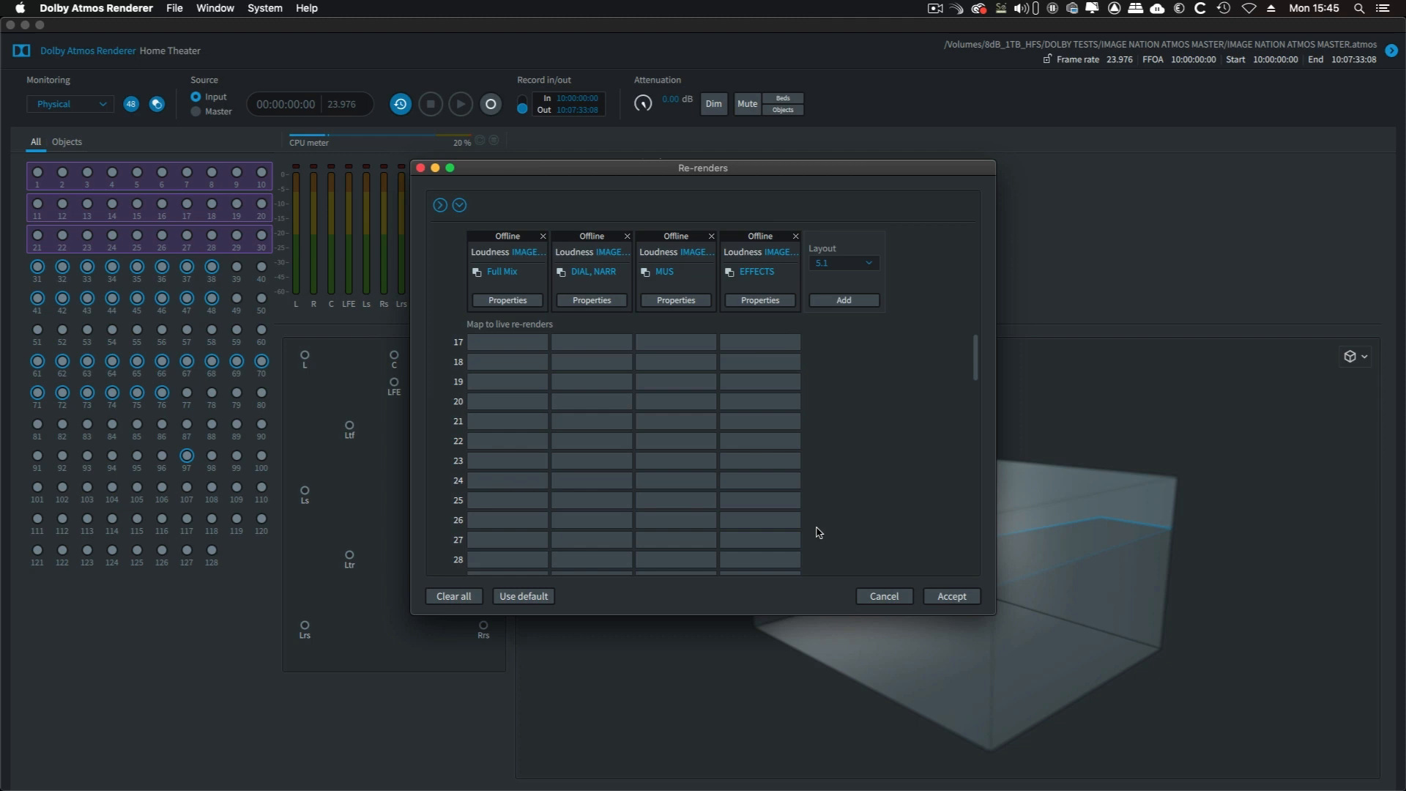
{"action": "left_click", "coordinate": [952, 597]}
Start an audio export of the re-renders with the file name IMAGE NATION 51 DELIVERABLES
{"action": "left_click", "coordinate": [174, 8]}
{"action": "mouse_move", "coordinate": [295, 92]}
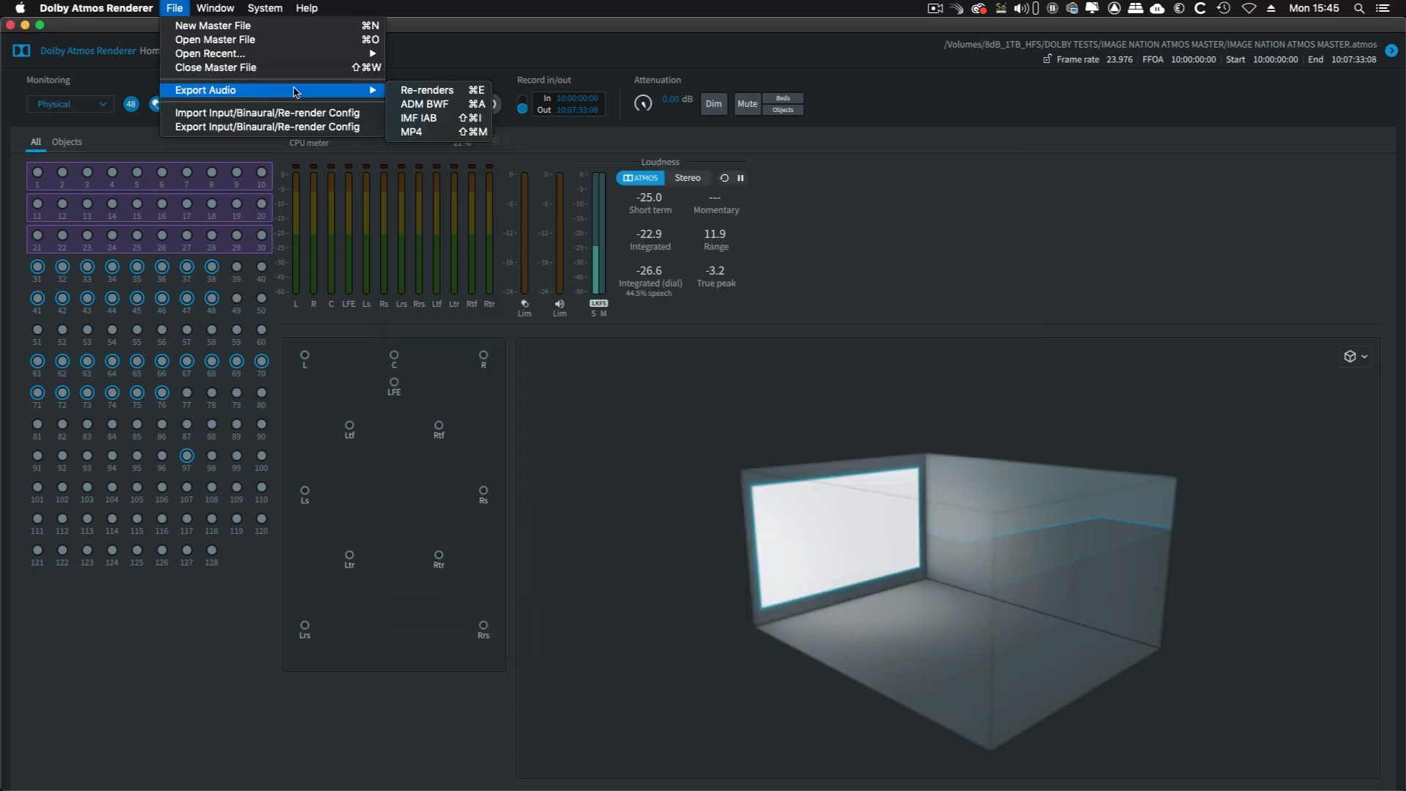
{"action": "left_click", "coordinate": [459, 91]}
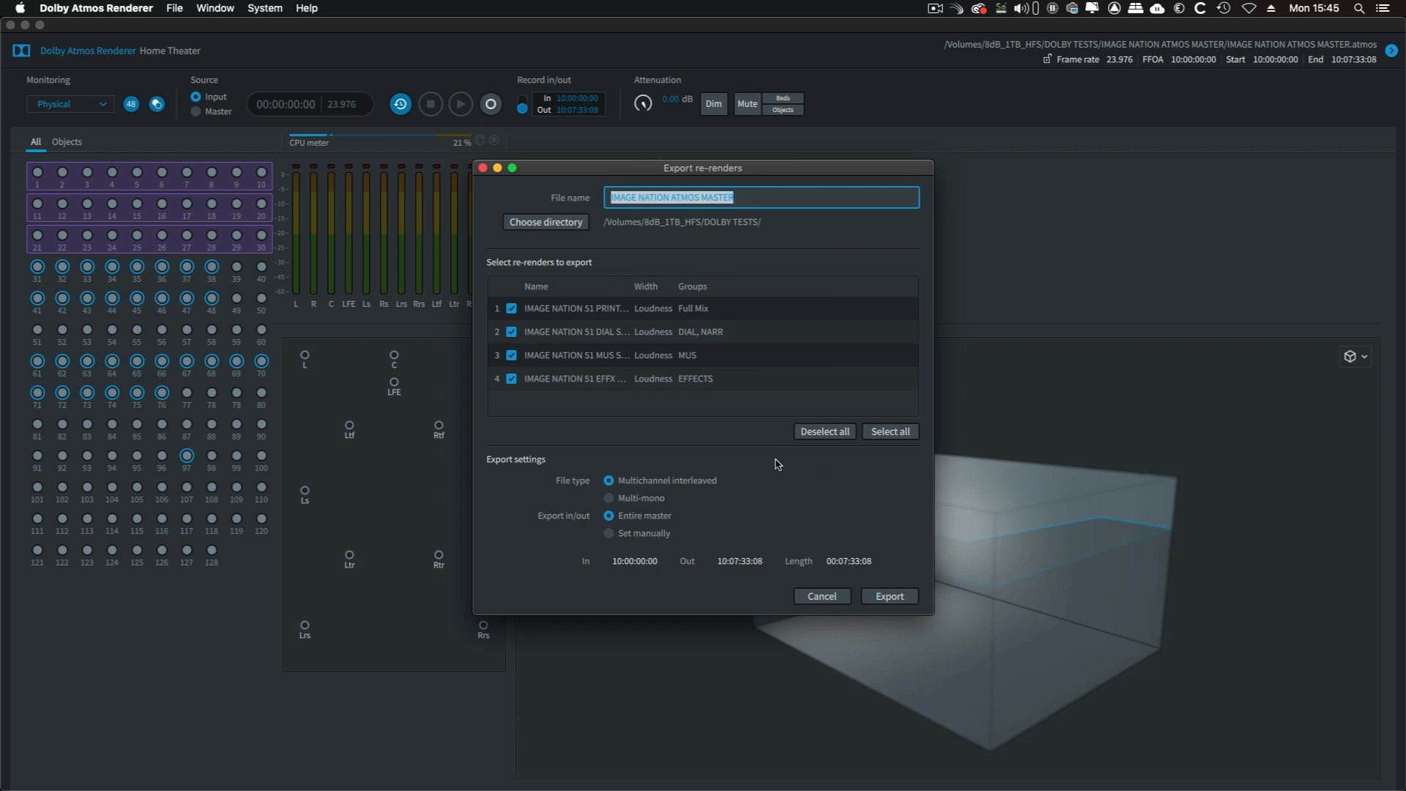
{"action": "left_click_drag", "start_coordinate": [745, 198], "coordinate": [674, 199]}
{"action": "key", "text": "BackSpace"}
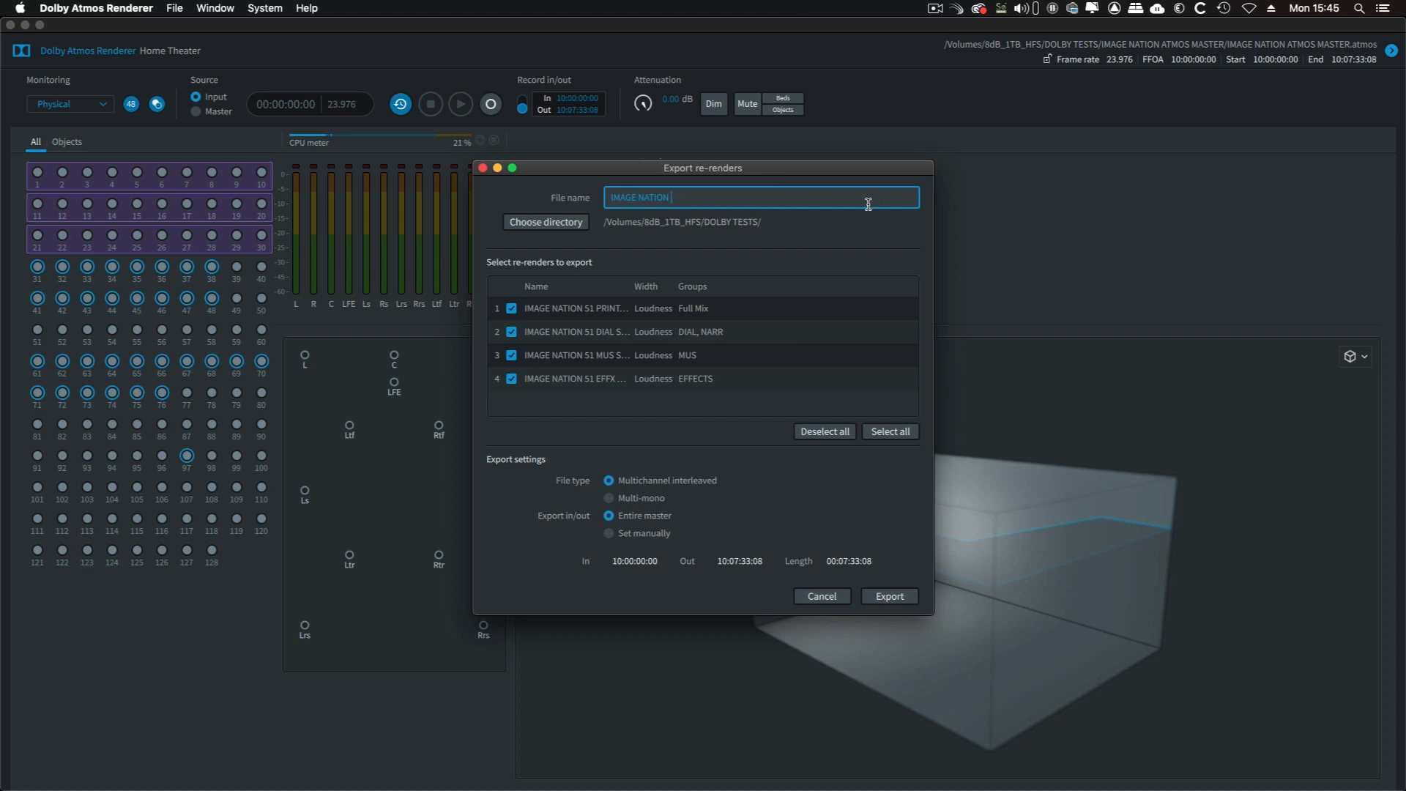
{"action": "type", "text": "51 DELIVERABLES"}
Export all four re-renders for the entire master as multi-mono files into the IMAGE NATION 51 DELIVERABLES folder in DOLBY TESTS
{"action": "left_click", "coordinate": [564, 226]}
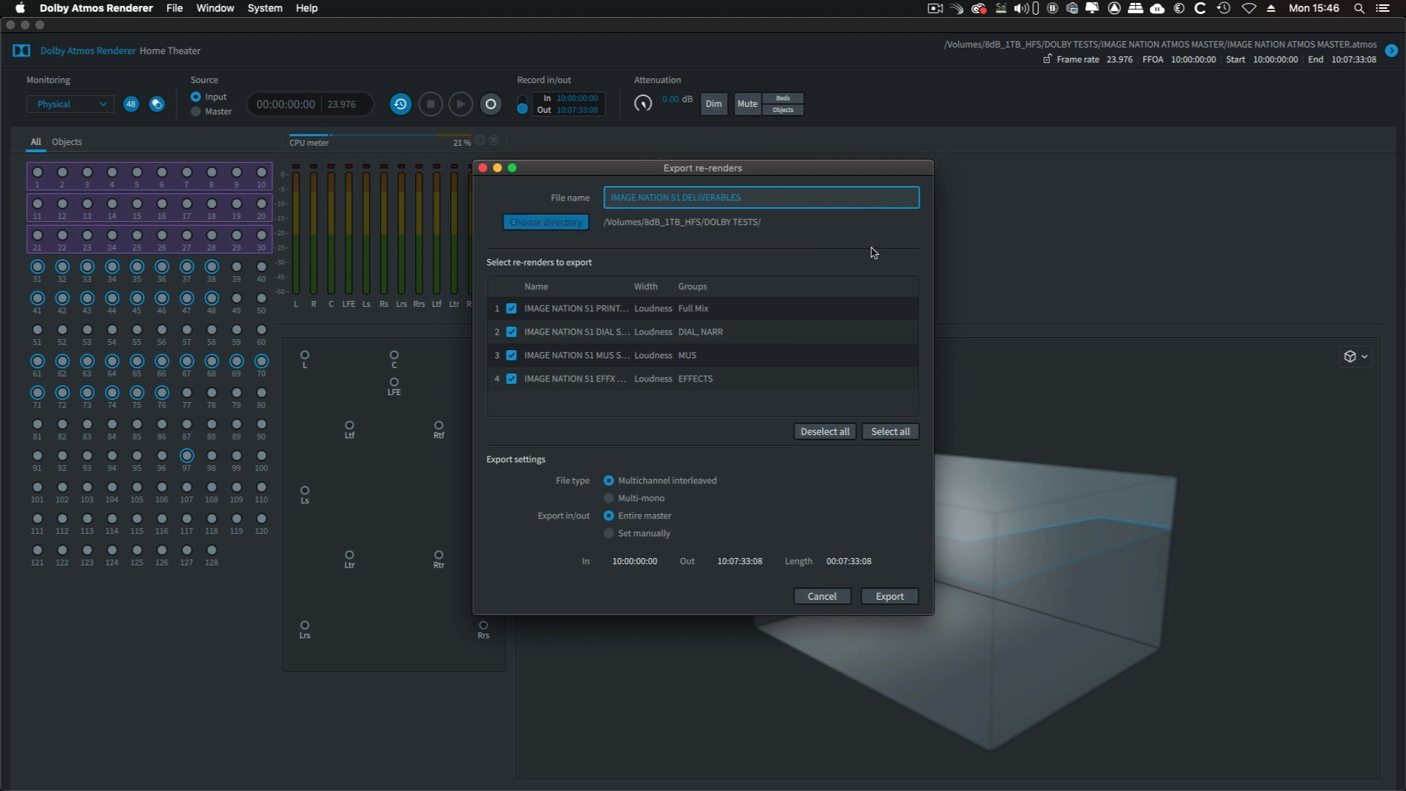
{"action": "key", "text": "Return"}
{"action": "left_click", "coordinate": [890, 596]}
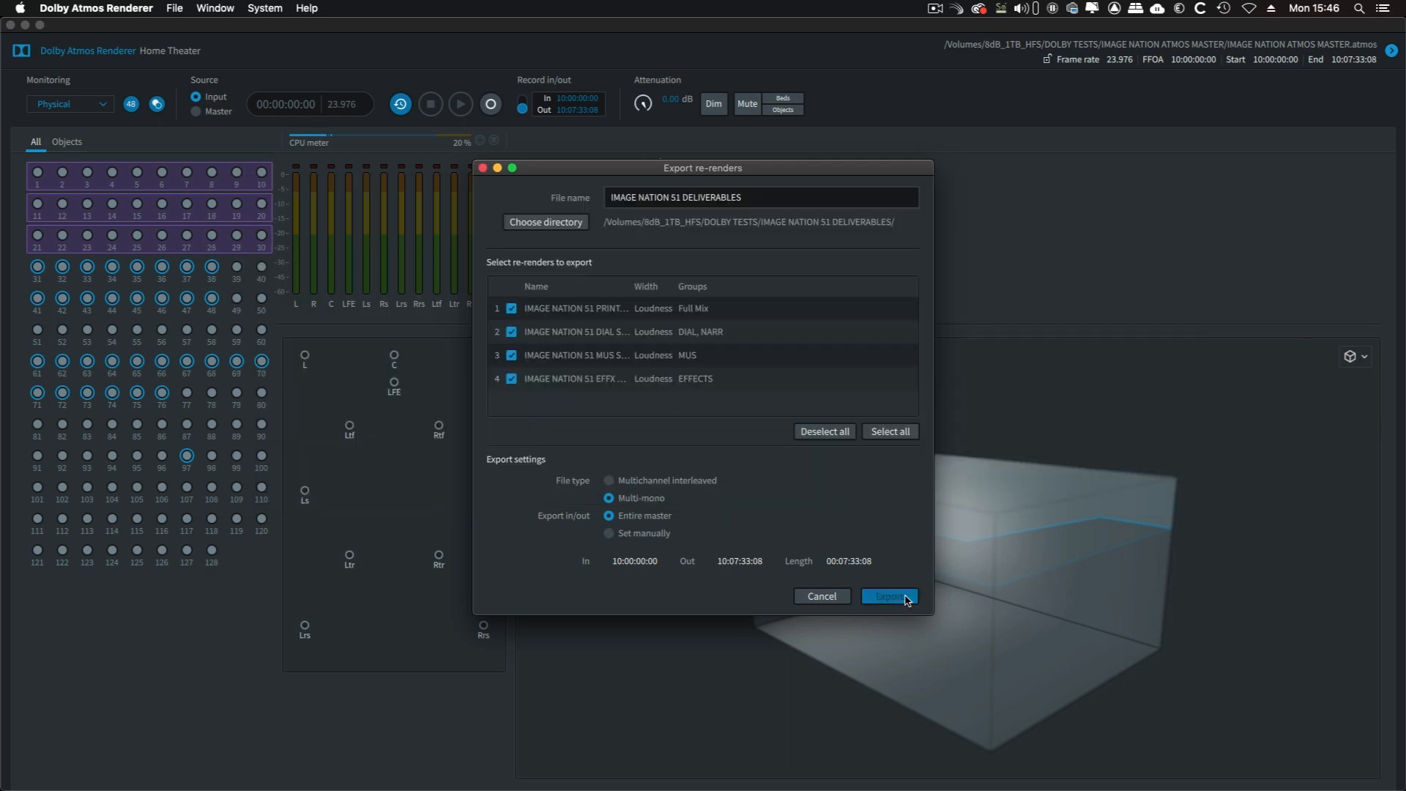